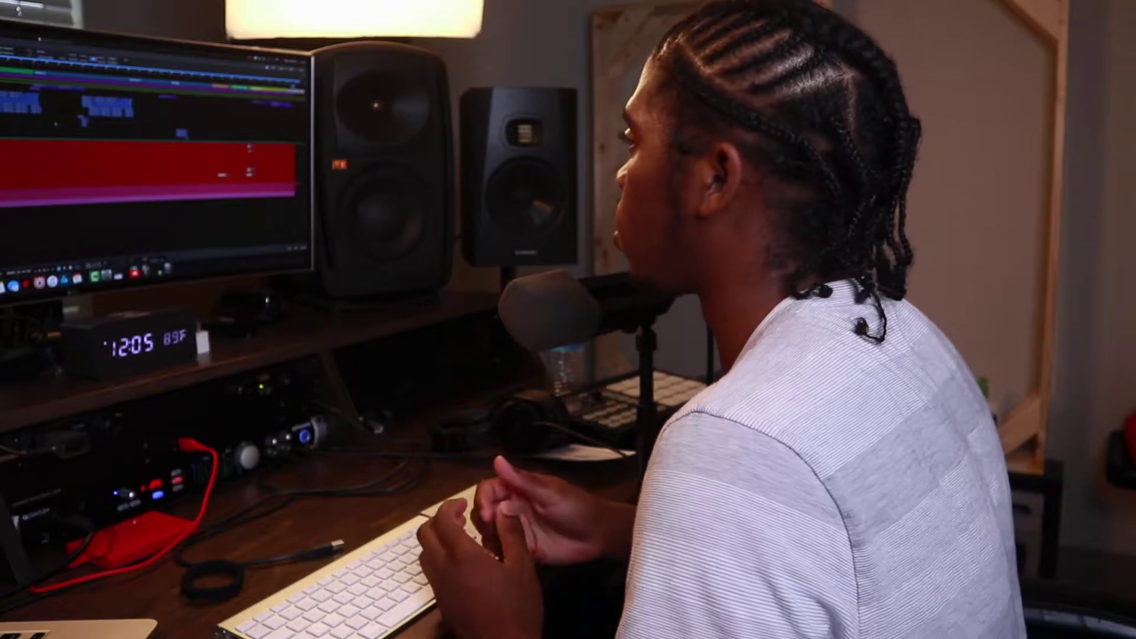
- Switch from the arrange tracks to the mixer console view
key(x)
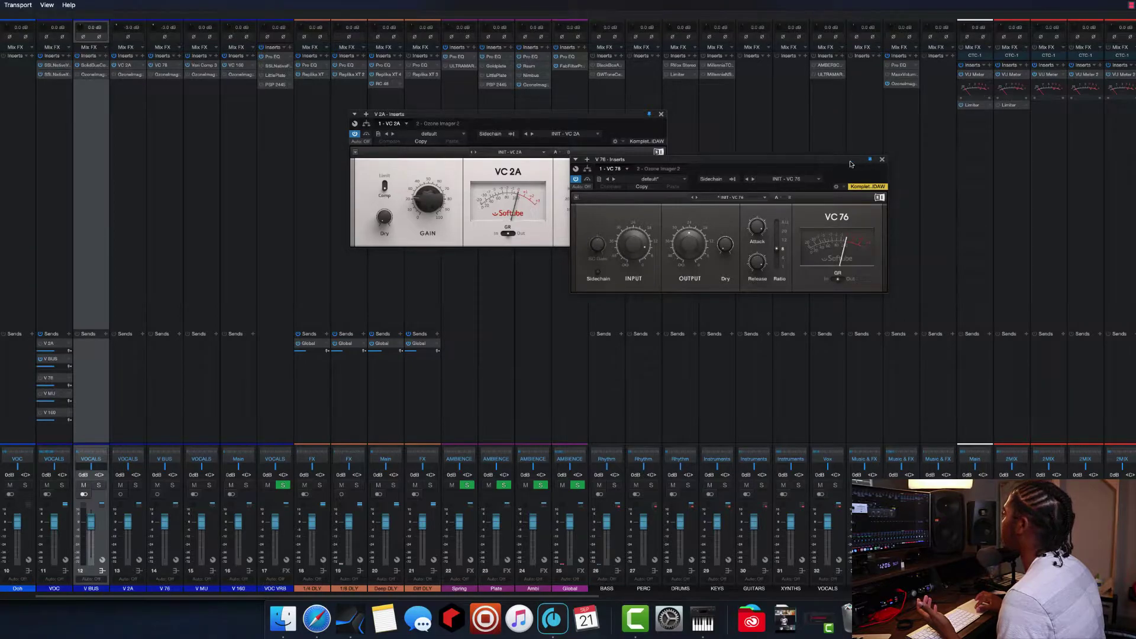
- Open Vari Comp on the V MU bus and VC 160 on the V 160 bus
drag(851, 164, 1135, 125)
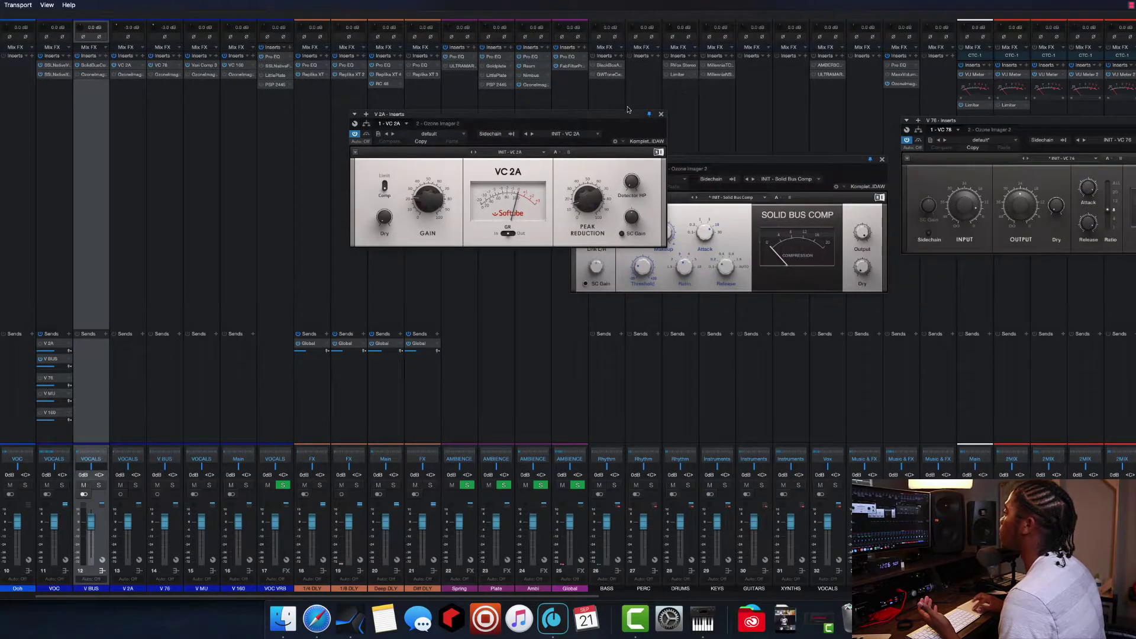
drag(627, 110, 462, 121)
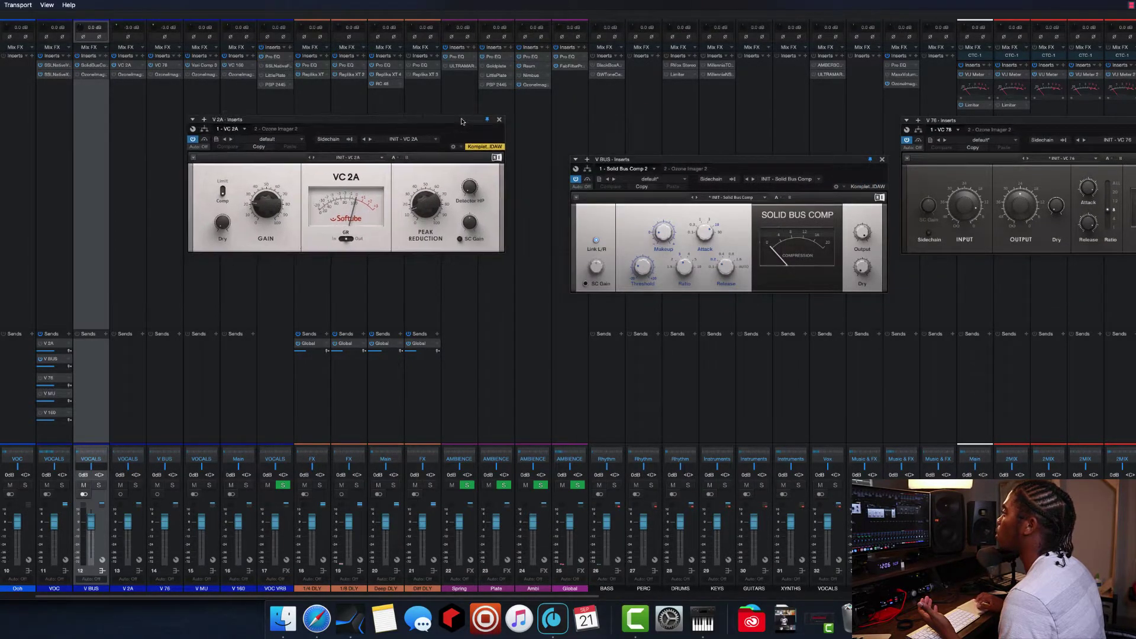
click(206, 67)
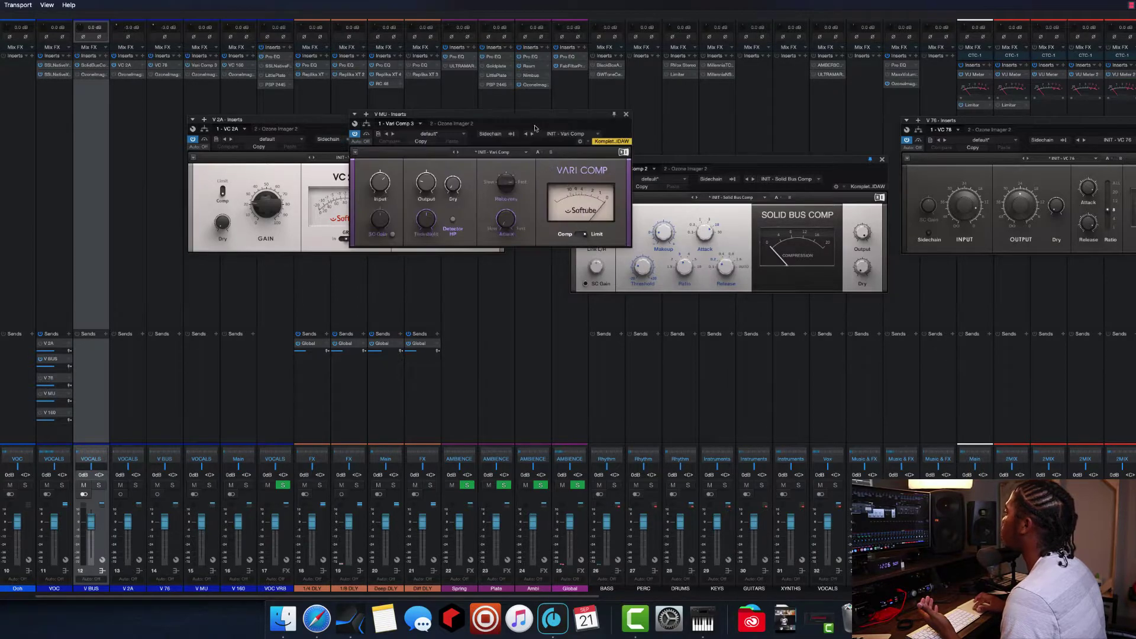
drag(612, 117, 437, 336)
click(236, 66)
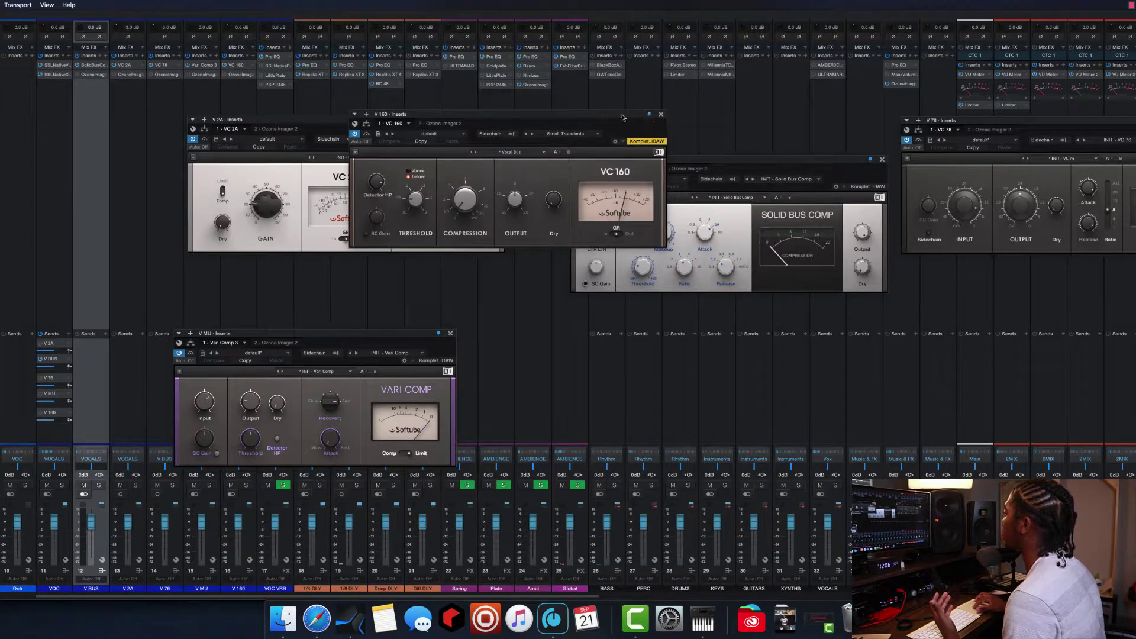
drag(622, 117, 836, 362)
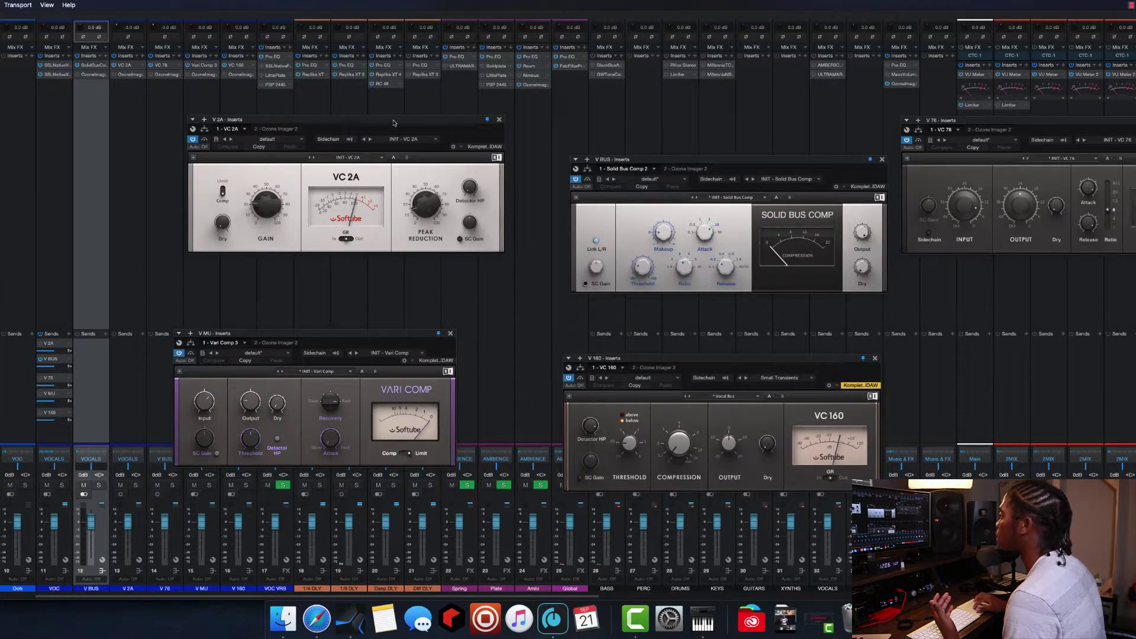
- Arrange the five compressor windows without overlap: VC 2A and Vari Comp left, Solid Bus Comp centre, VC 76 and VC 160 right
drag(393, 122, 306, 112)
drag(337, 334, 275, 264)
drag(691, 164, 612, 115)
drag(639, 362, 699, 364)
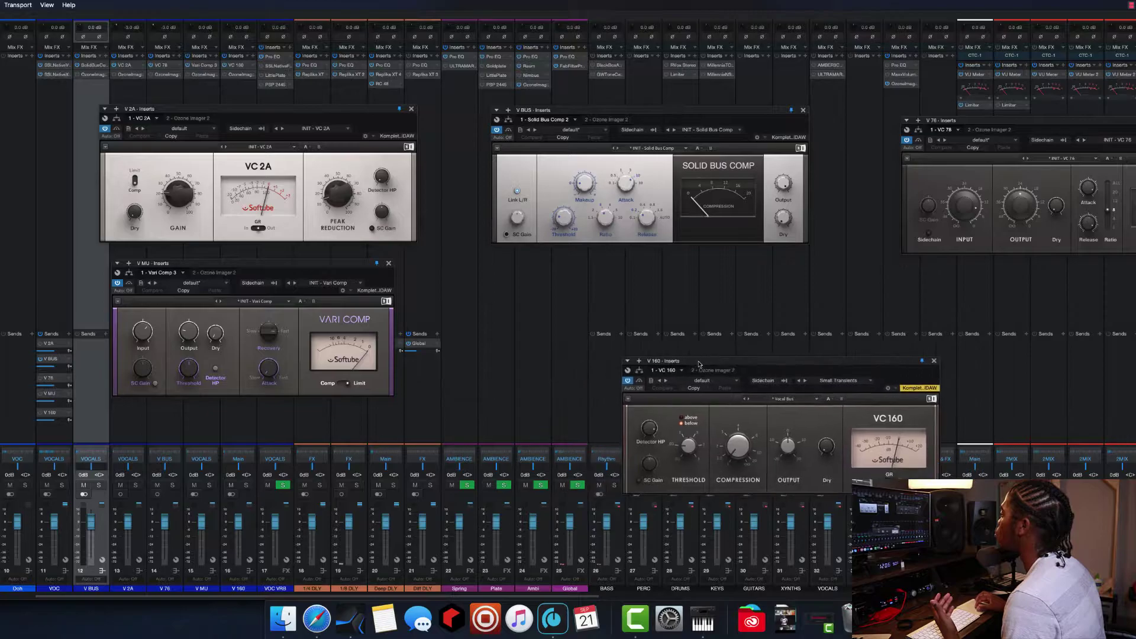
drag(710, 114, 644, 193)
drag(999, 124, 853, 113)
drag(878, 362, 1014, 282)
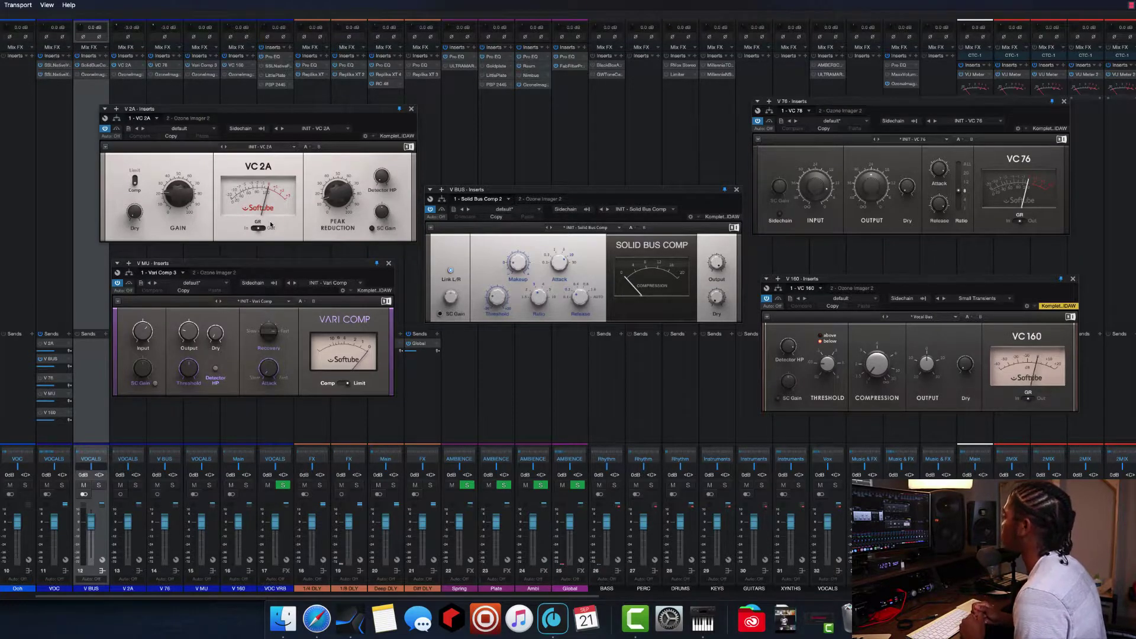
click(682, 217)
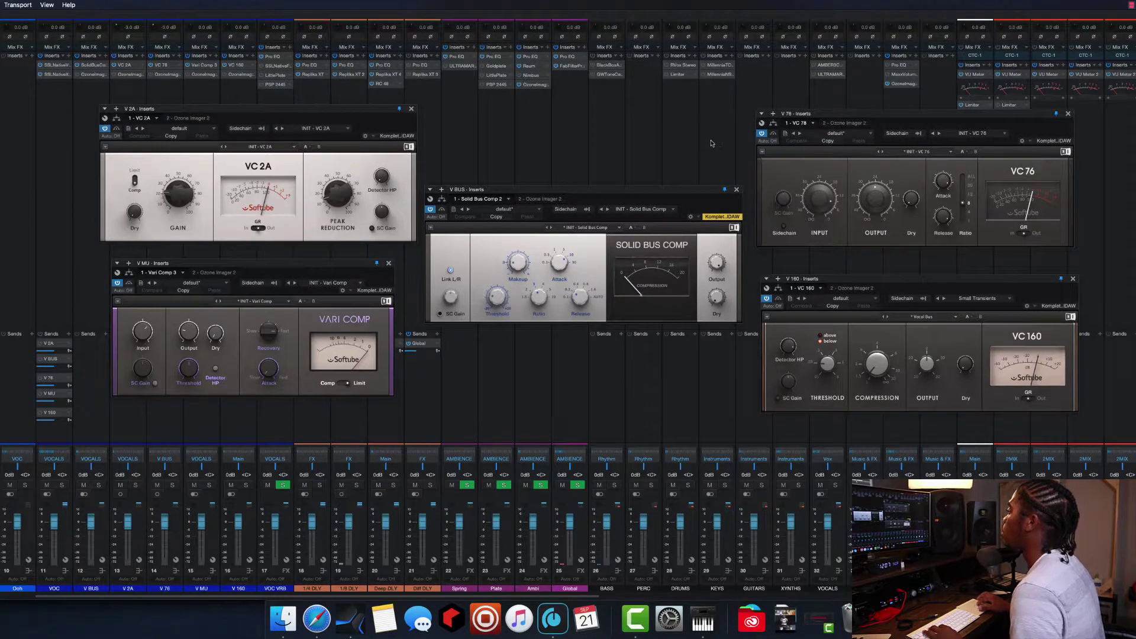
key(F3)
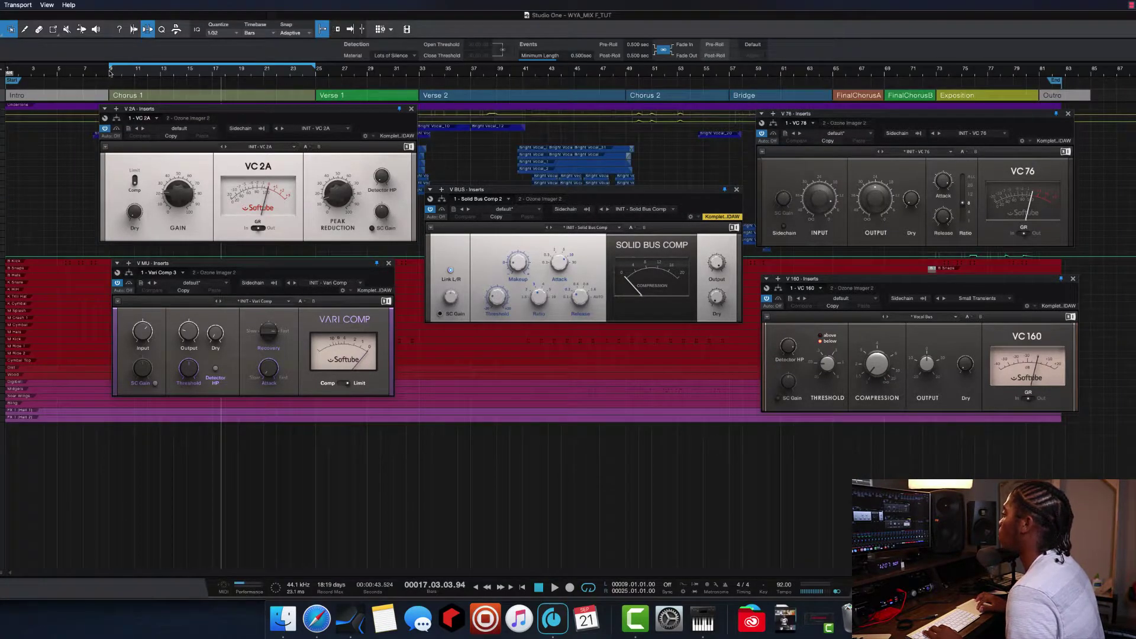
click(111, 72)
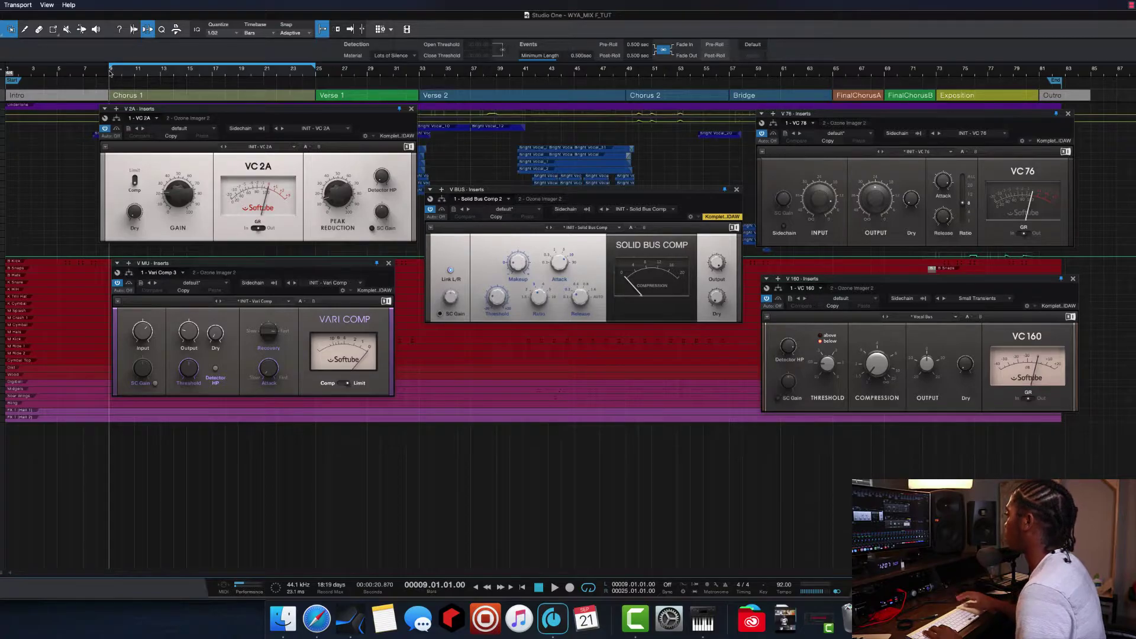
key(space)
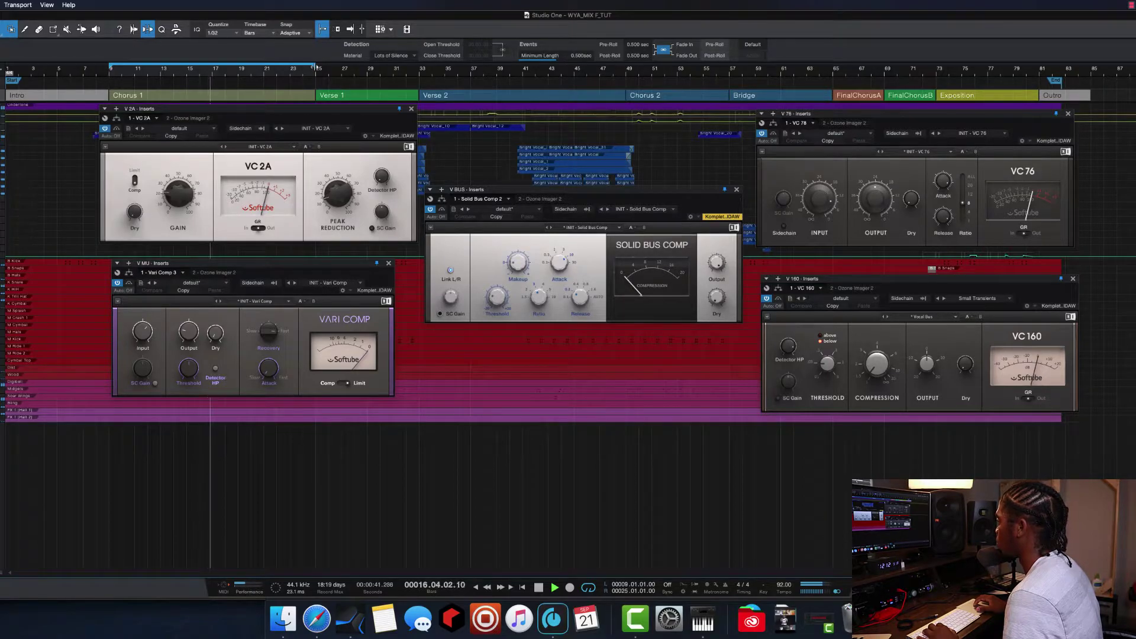
key(space)
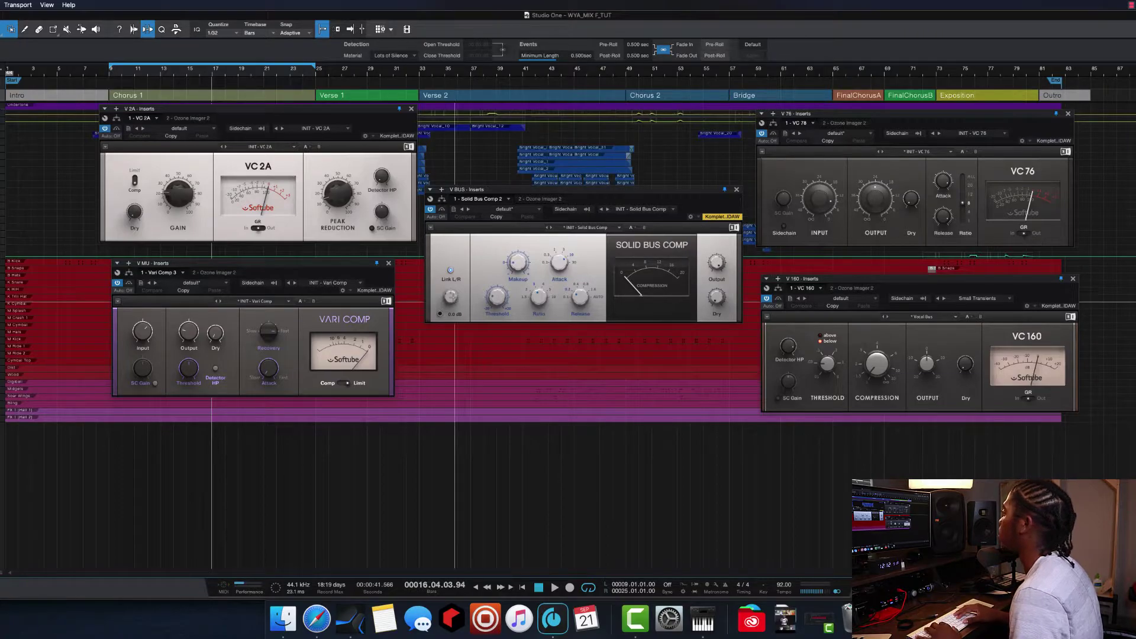
key(F3)
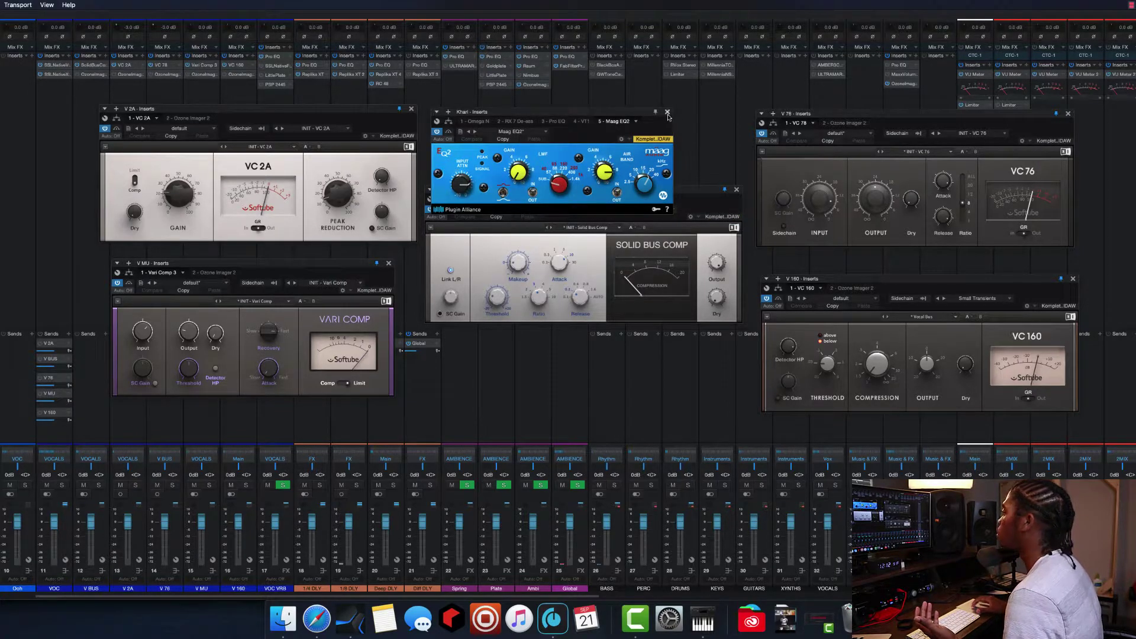
click(667, 112)
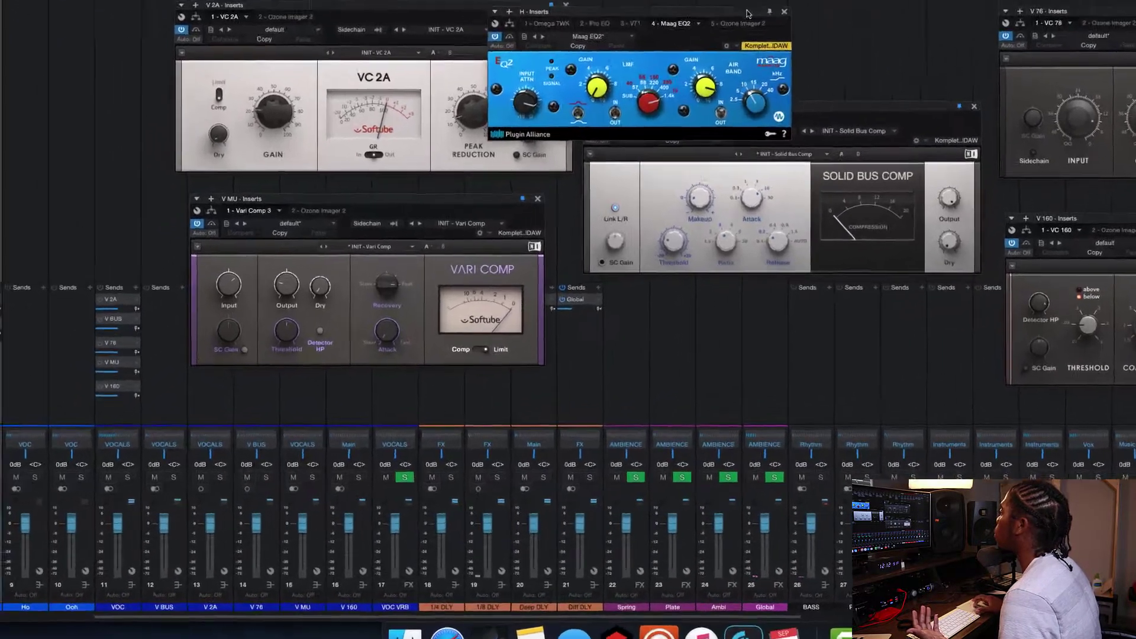
click(799, 4)
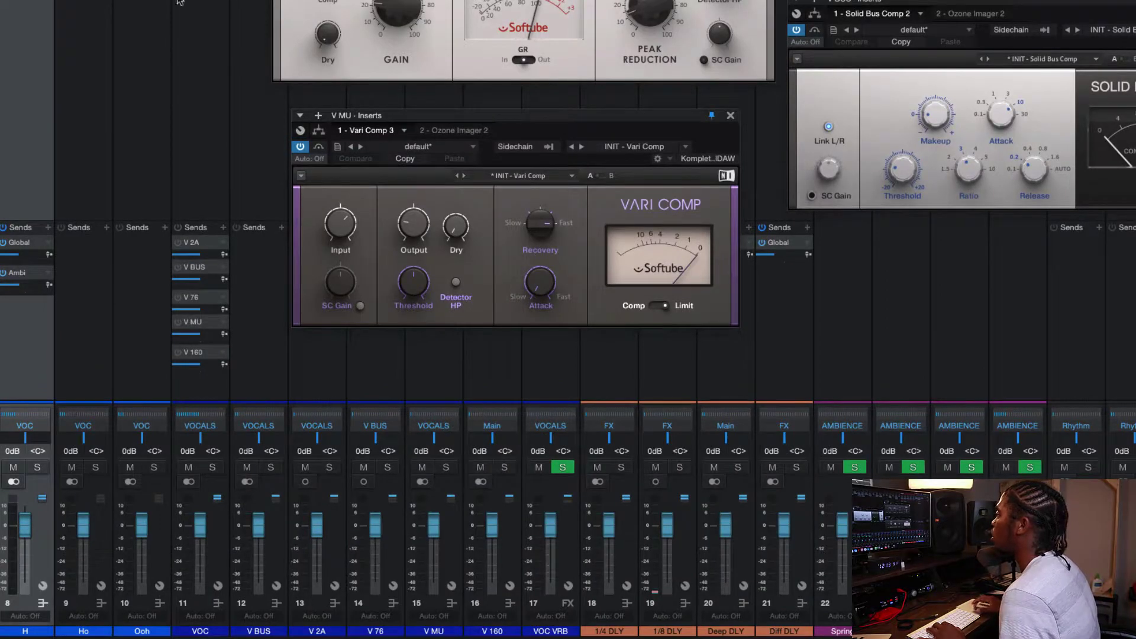
click(200, 631)
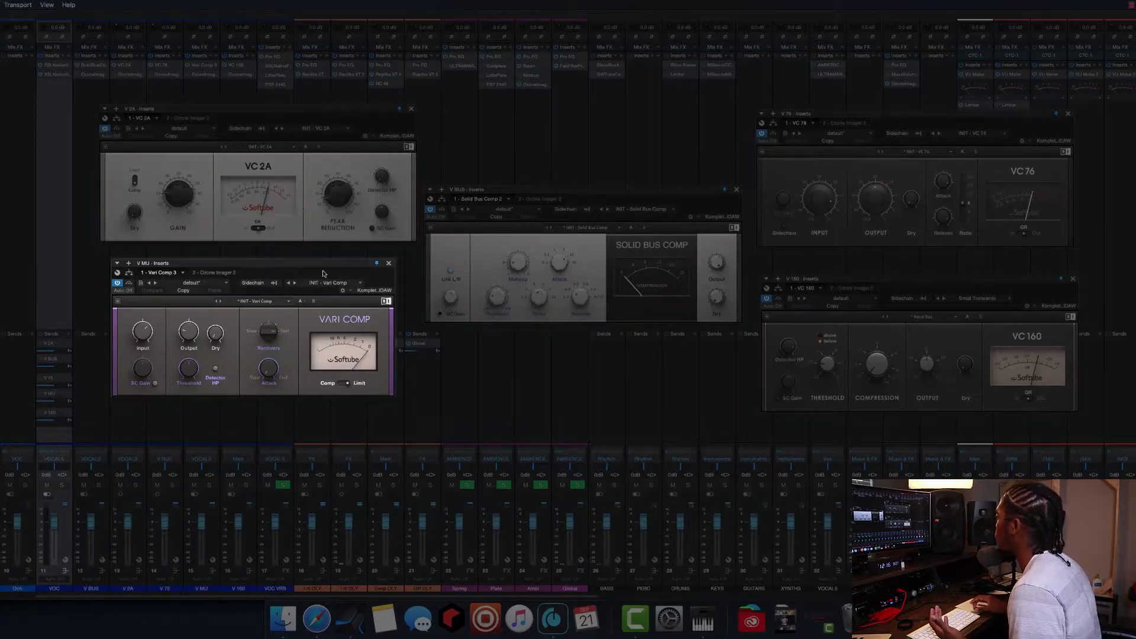
click(643, 264)
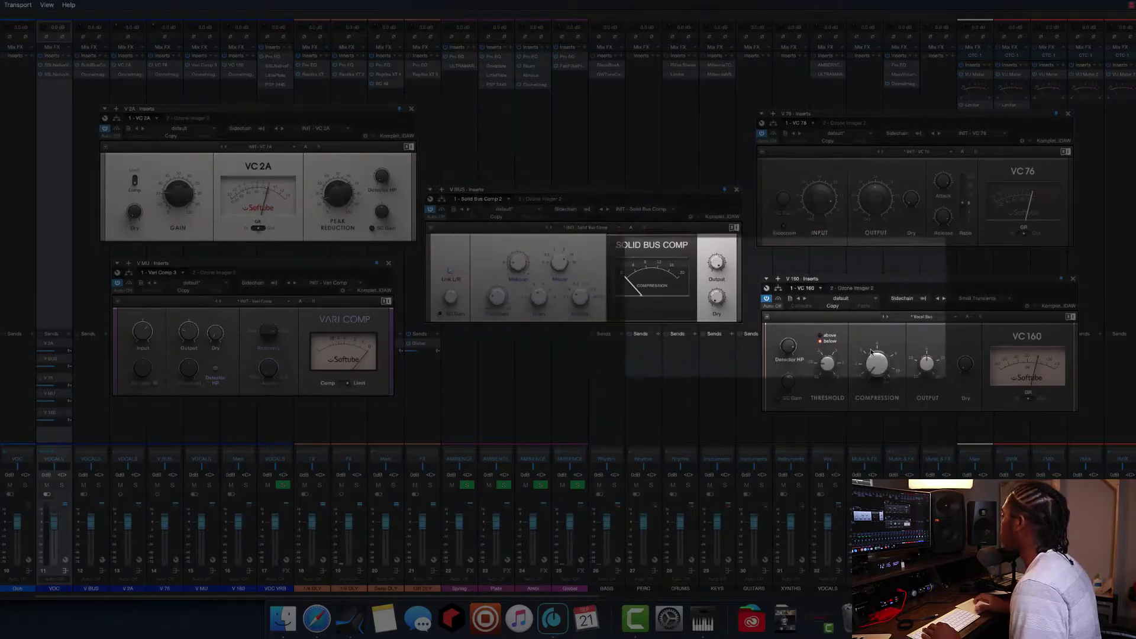
mouse_move(872, 352)
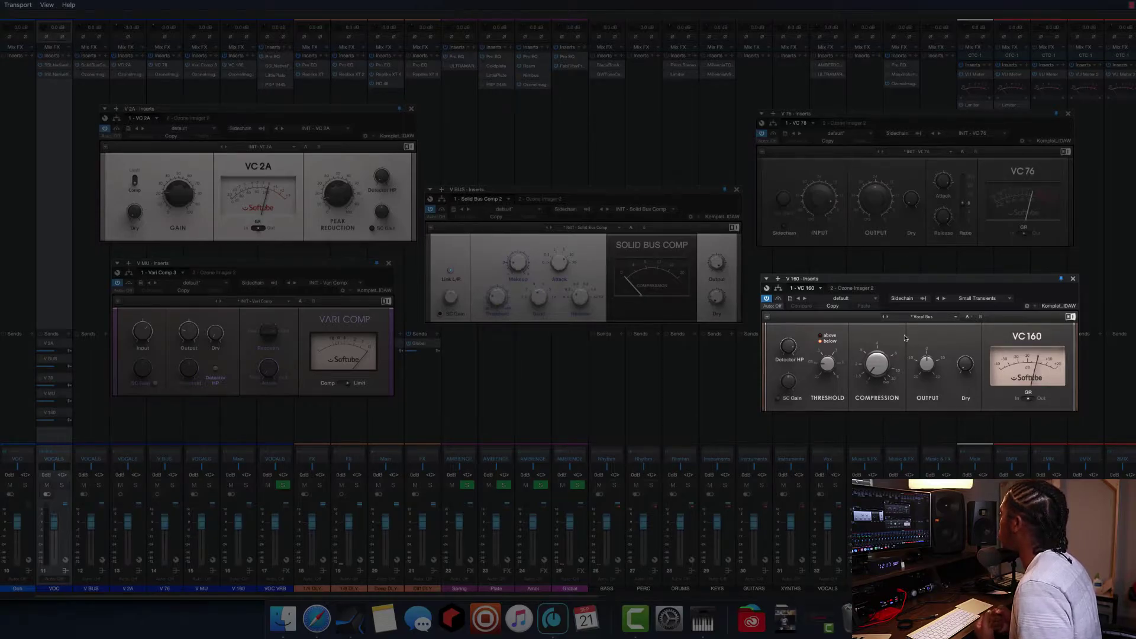
click(994, 167)
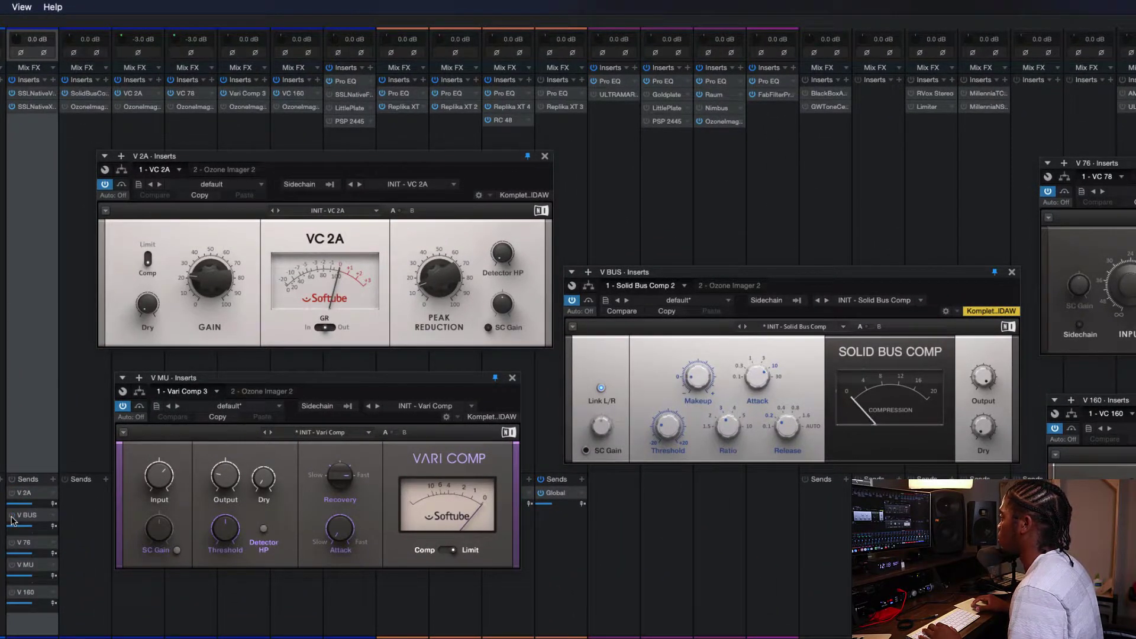
click(12, 516)
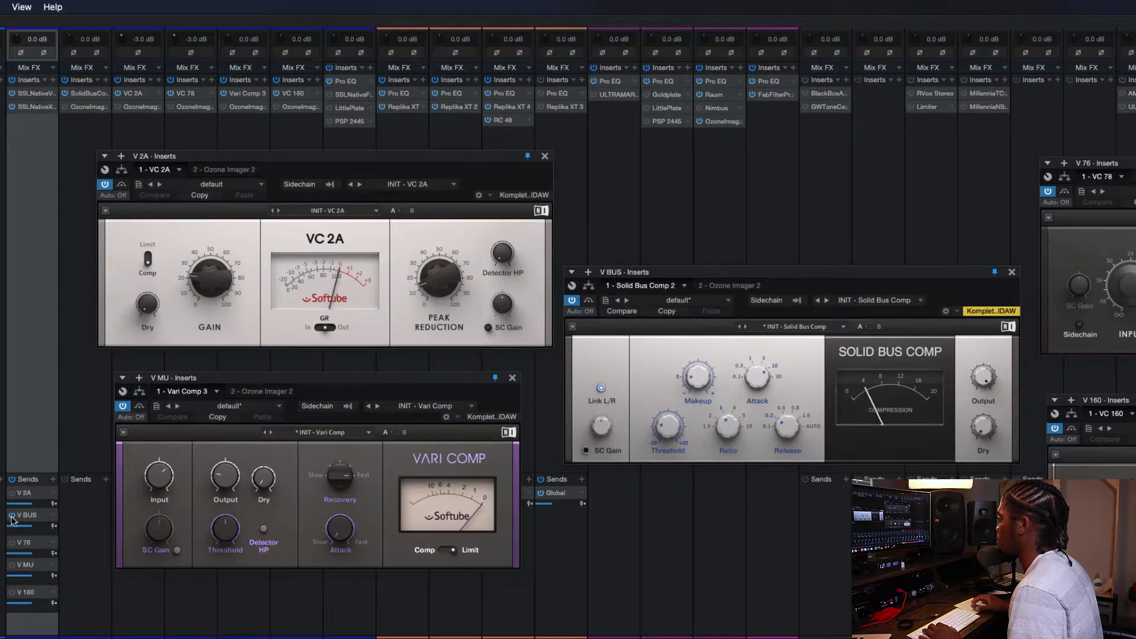
click(12, 515)
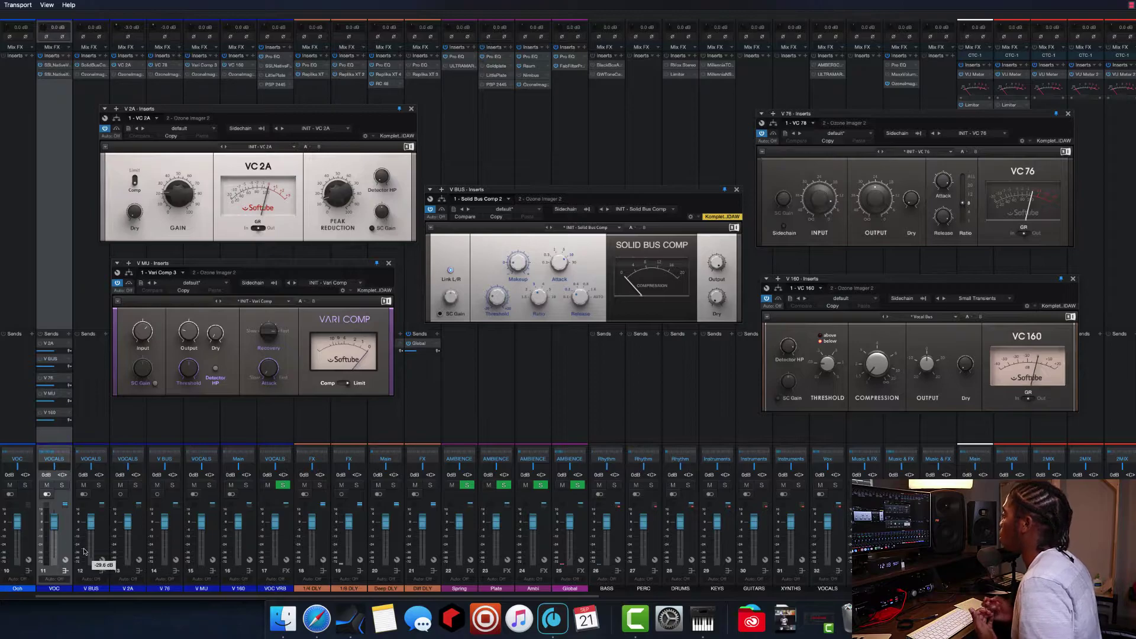
- Start playback and raise the VC 2A peak reduction to 78 %
key(space)
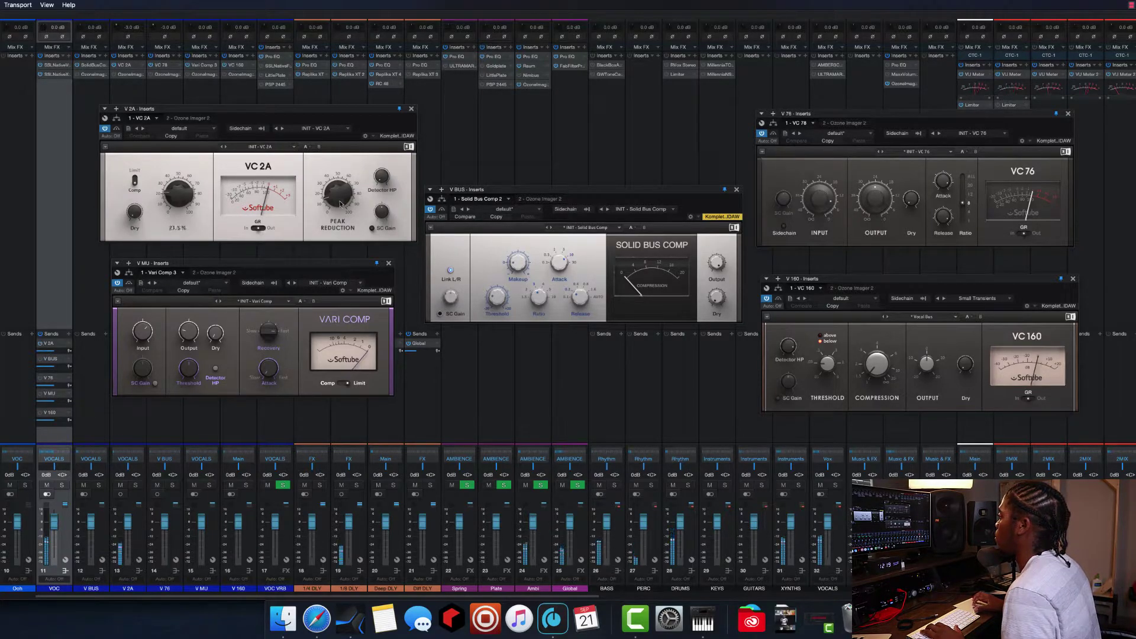
mouse_move(307, 189)
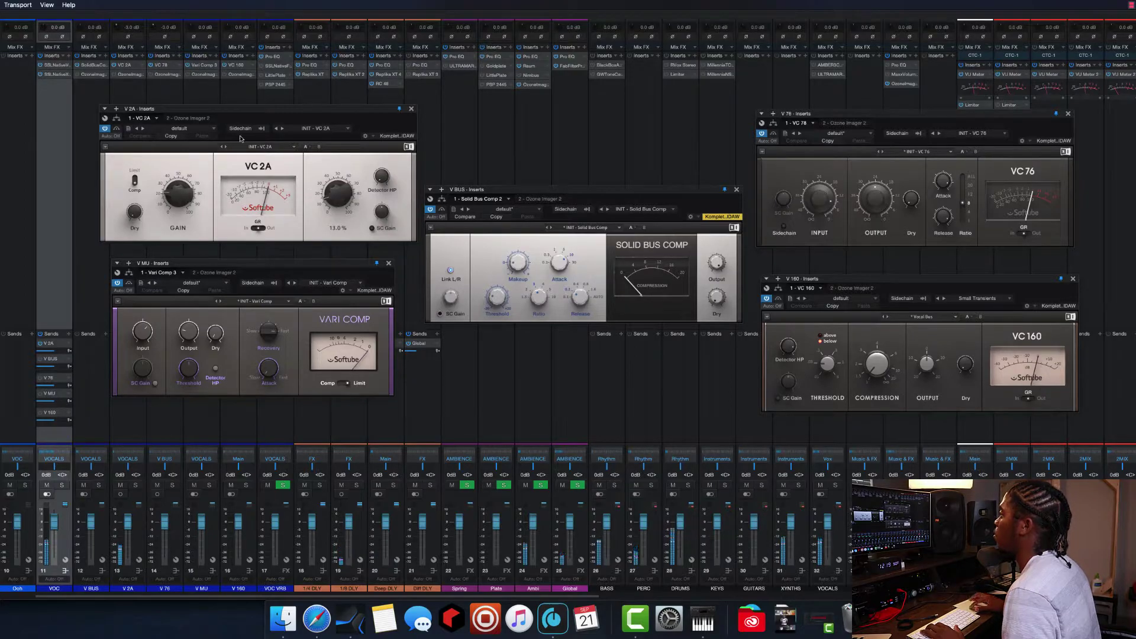
drag(329, 194, 330, 151)
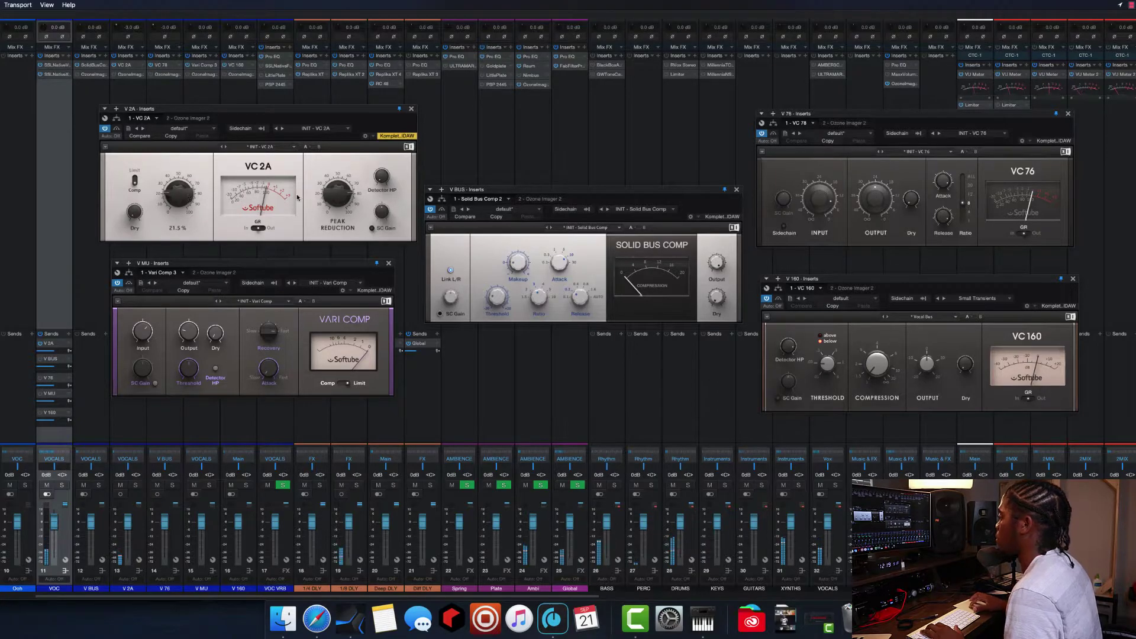
- Move the loop range to bars 41–49 with the playhead at bar 41
key(F3)
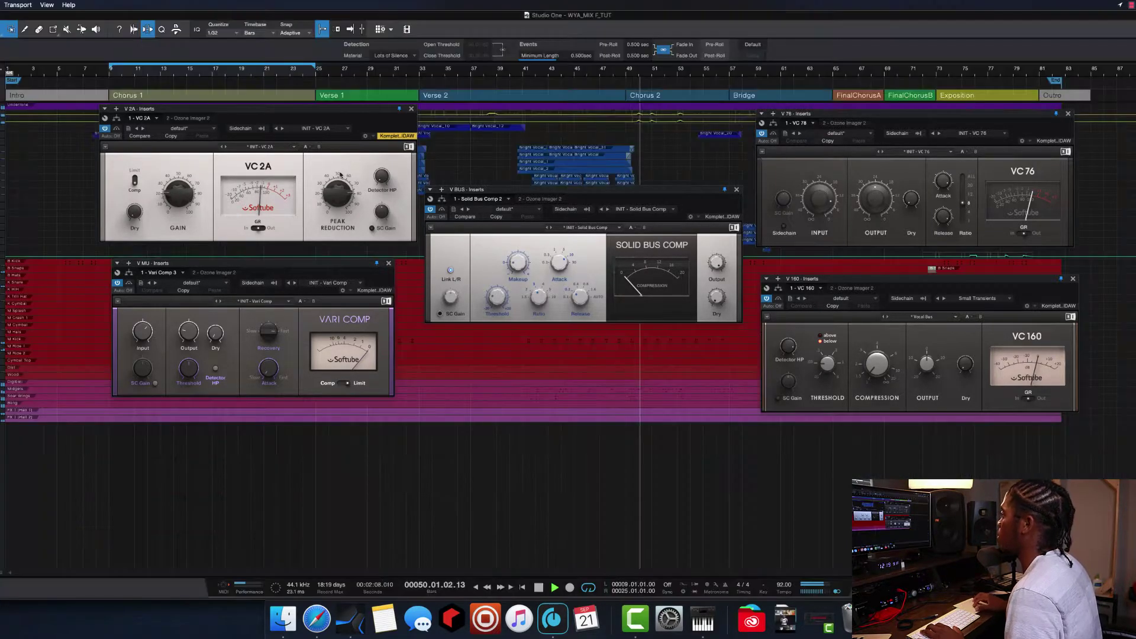
drag(523, 67, 630, 68)
click(525, 72)
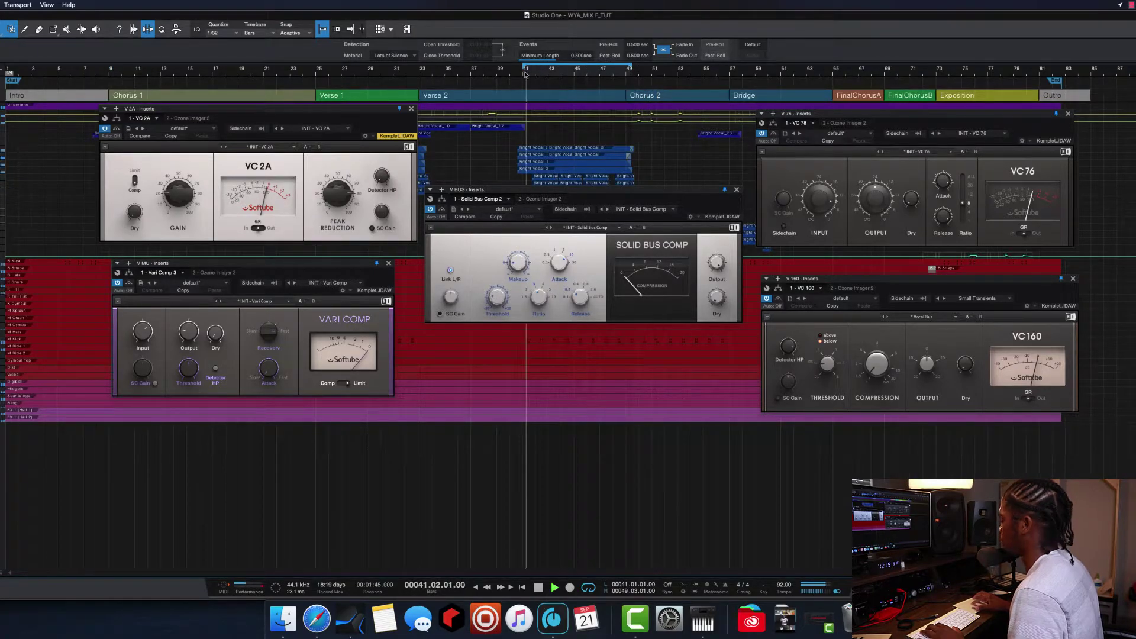
key(F3)
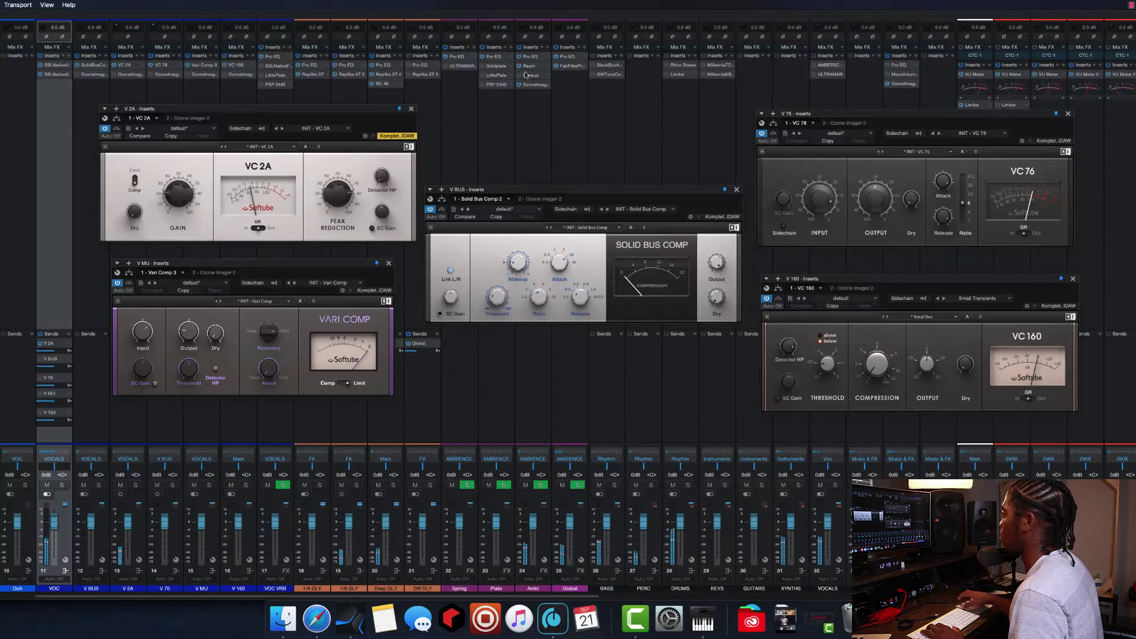
- Turn on the vocal's V 76 send, set VC 76 output to 24.6 and Vari Comp input to 10.3 dB
click(117, 129)
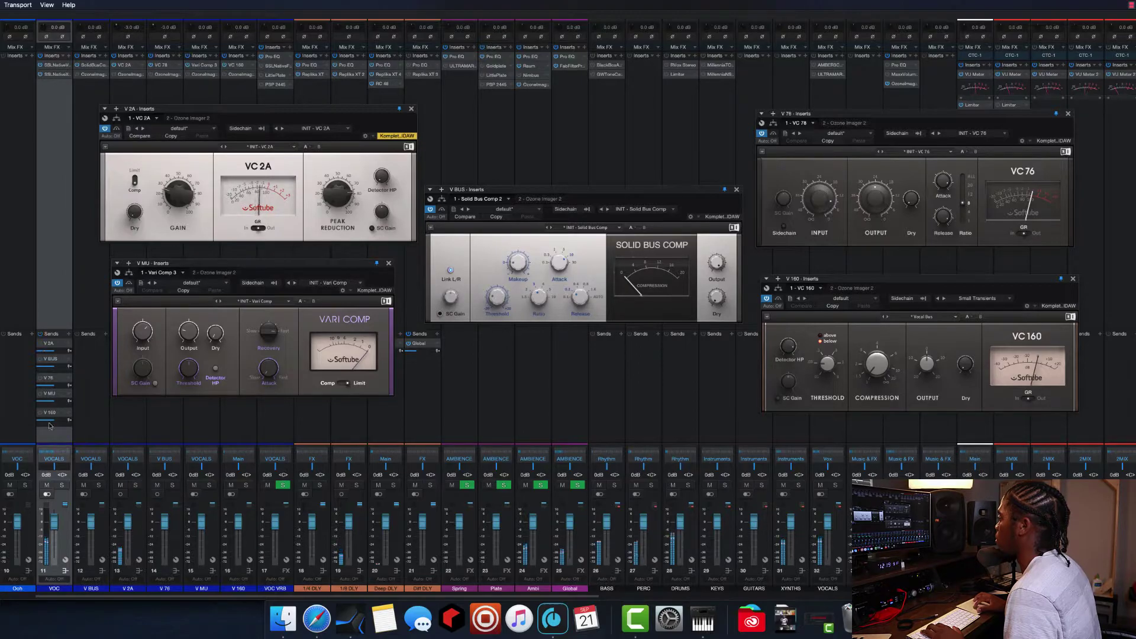
click(39, 377)
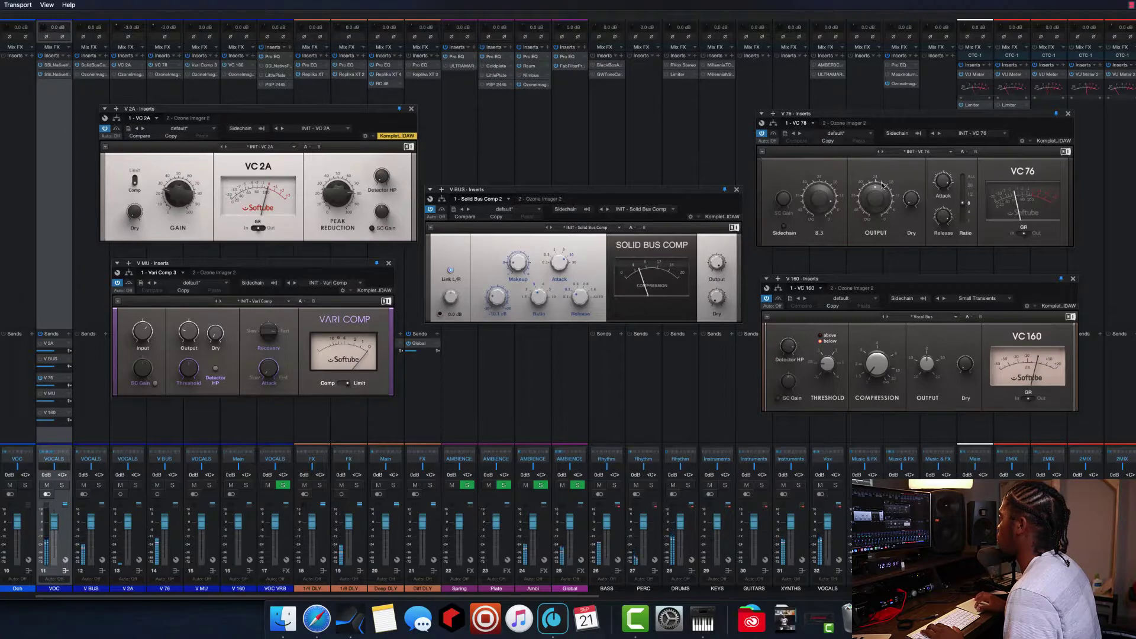
mouse_move(876, 204)
click(876, 198)
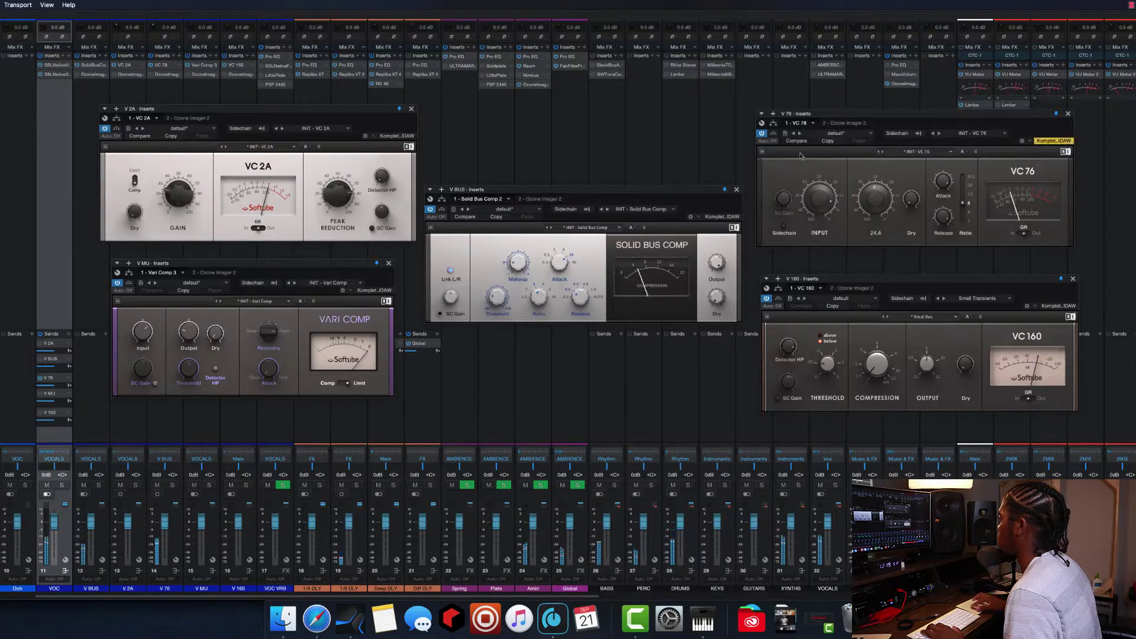
drag(876, 198, 876, 188)
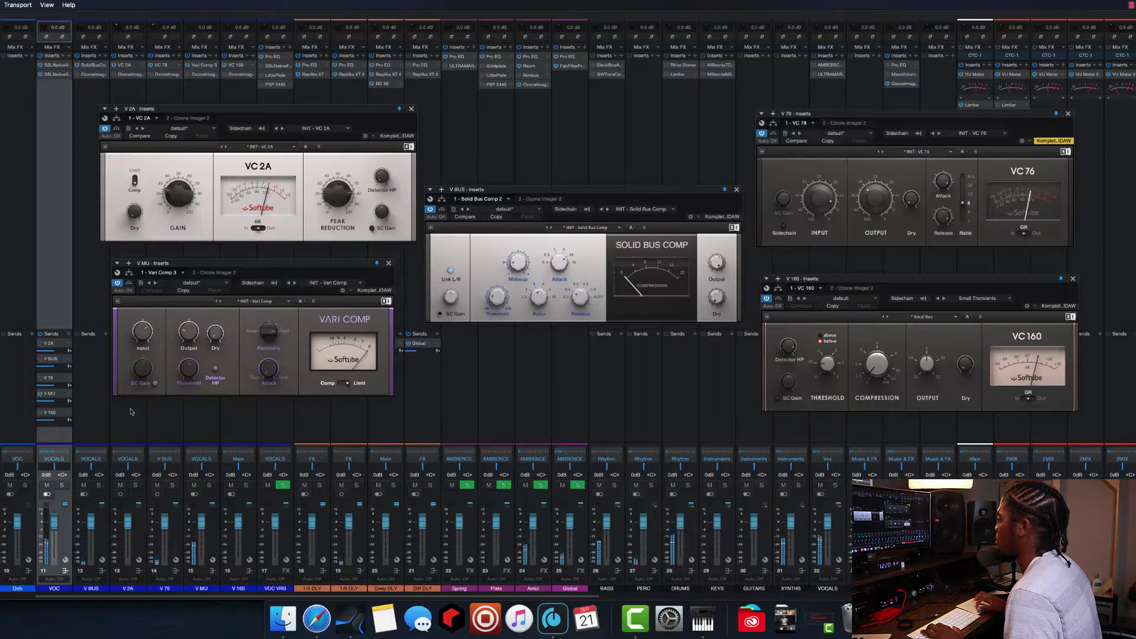
drag(142, 332, 143, 322)
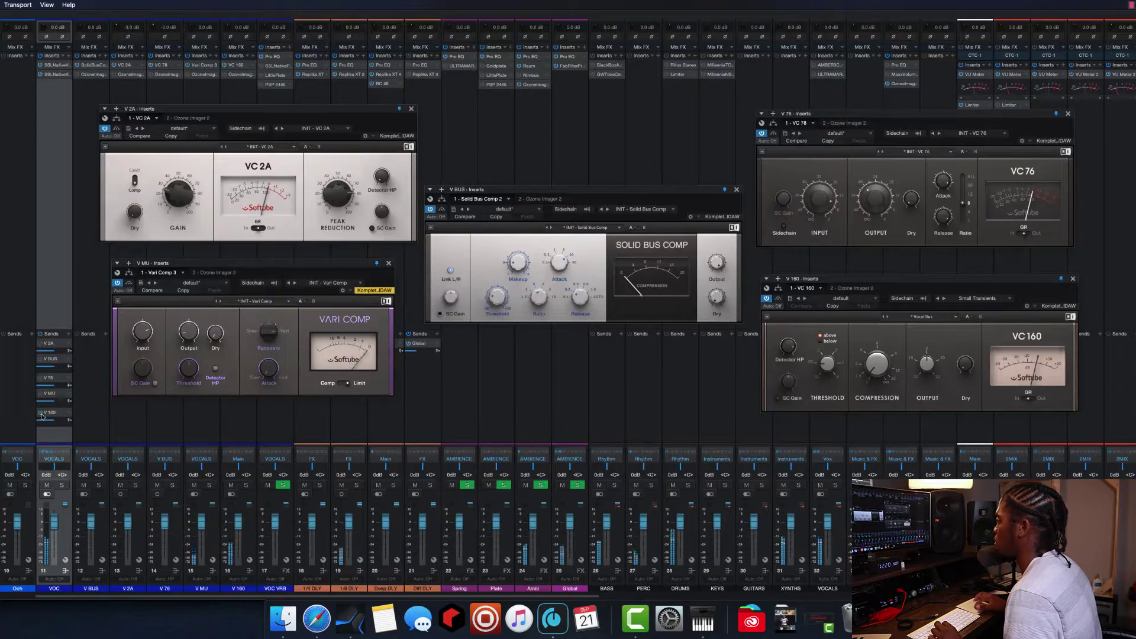
- Turn the VC 160 compression amount down to about 1.2
mouse_move(874, 375)
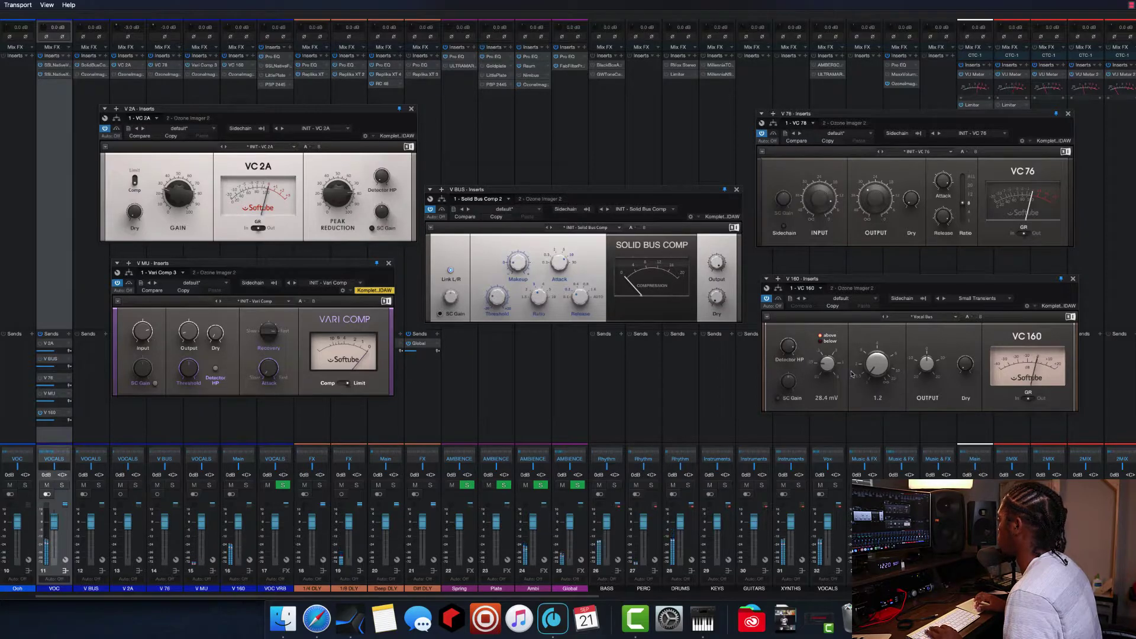
click(874, 375)
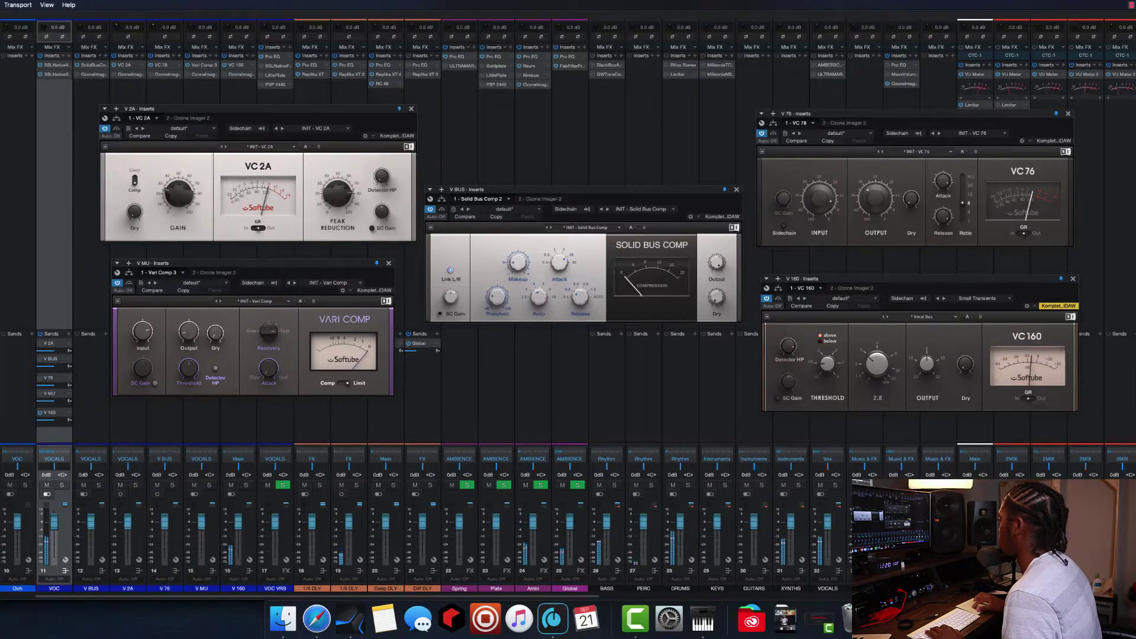
drag(877, 364, 881, 385)
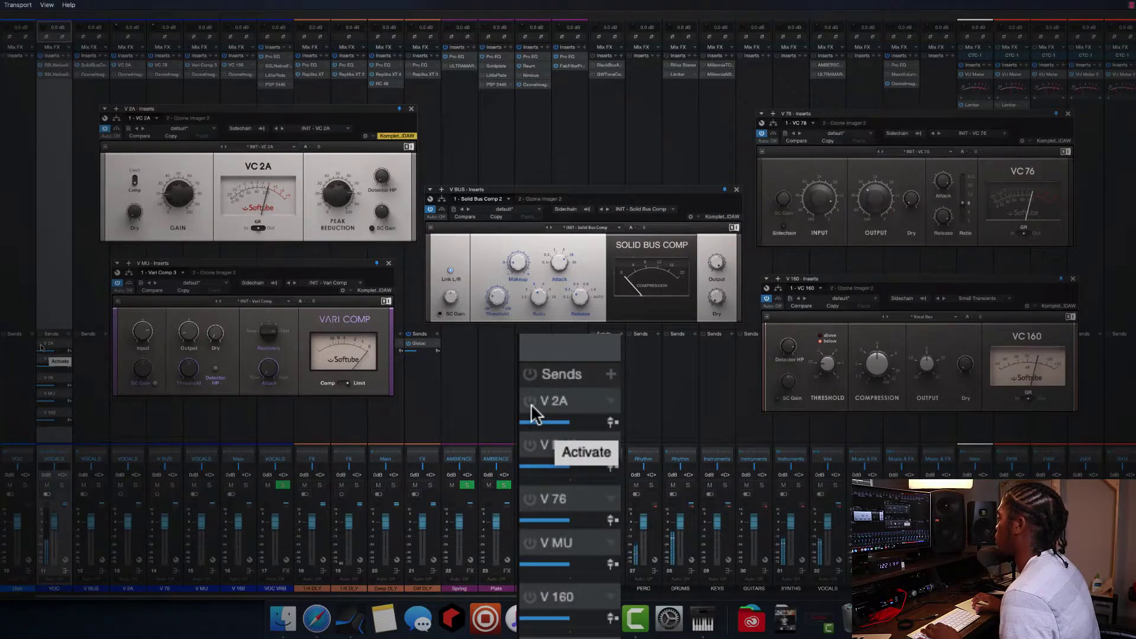
- Solo each vocal send in turn to hear V 2A, V BUS, V 76, V MU and V 160
click(40, 344)
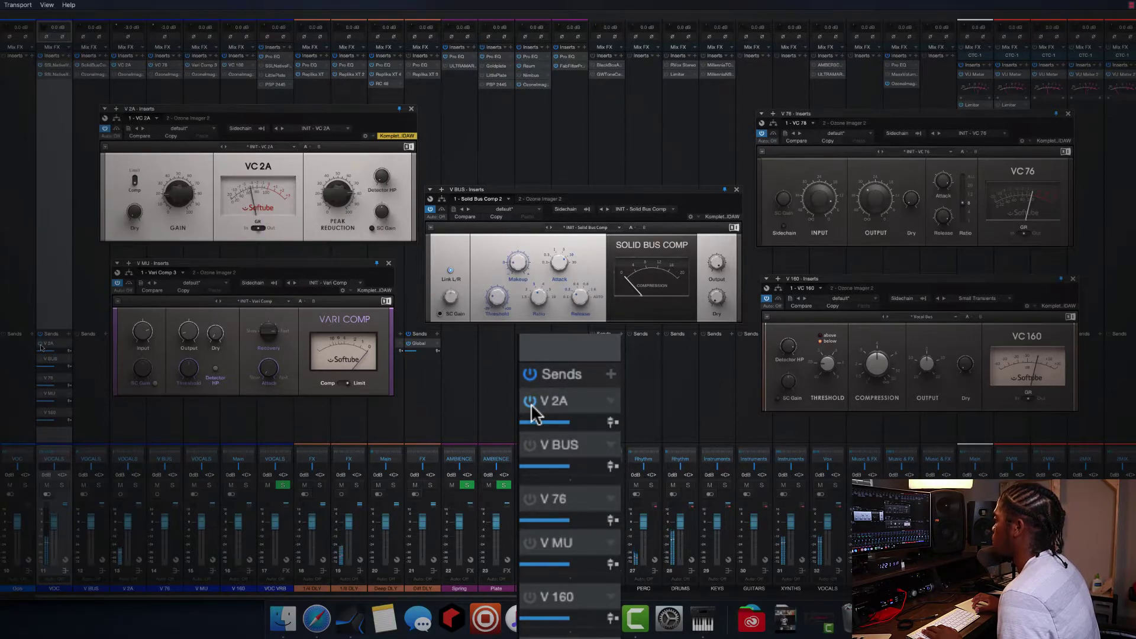
click(40, 344)
click(41, 359)
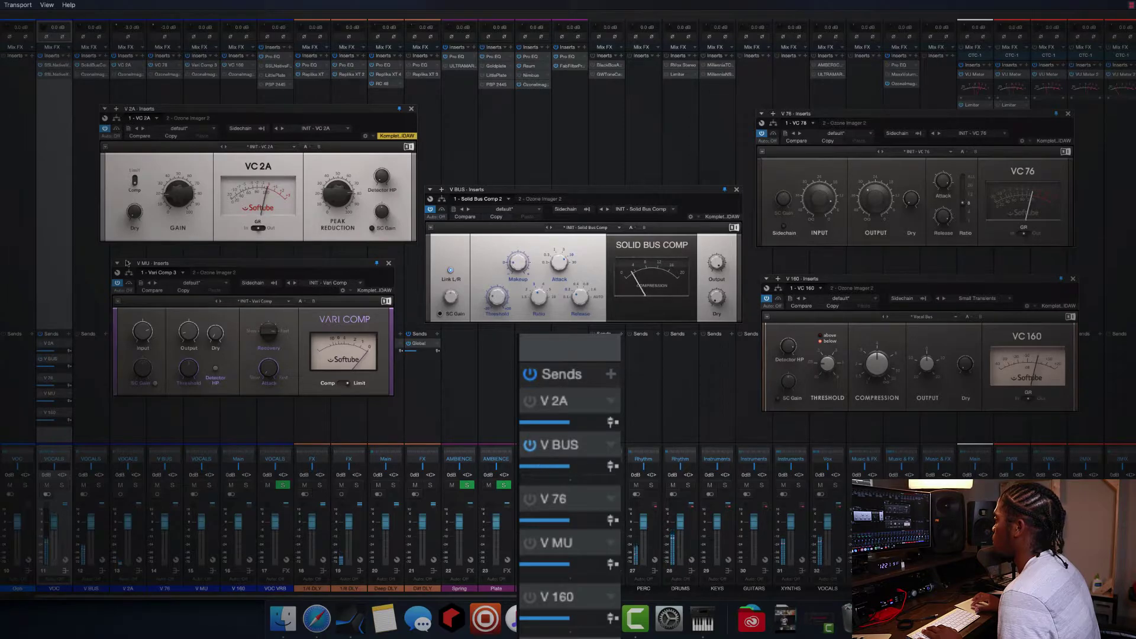
mouse_move(179, 201)
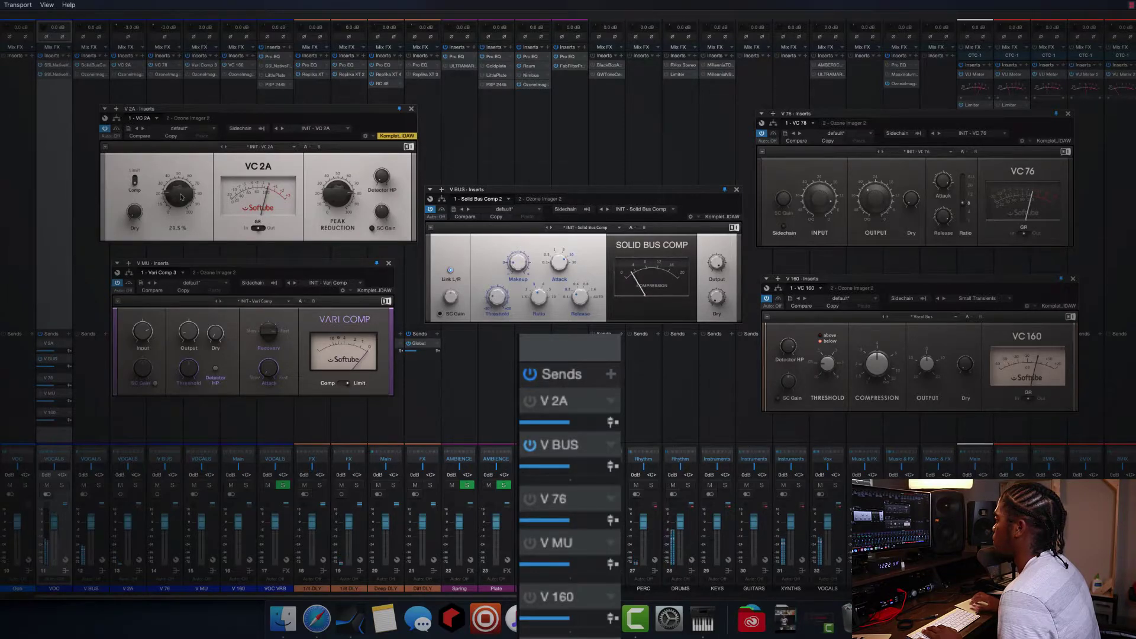
click(40, 359)
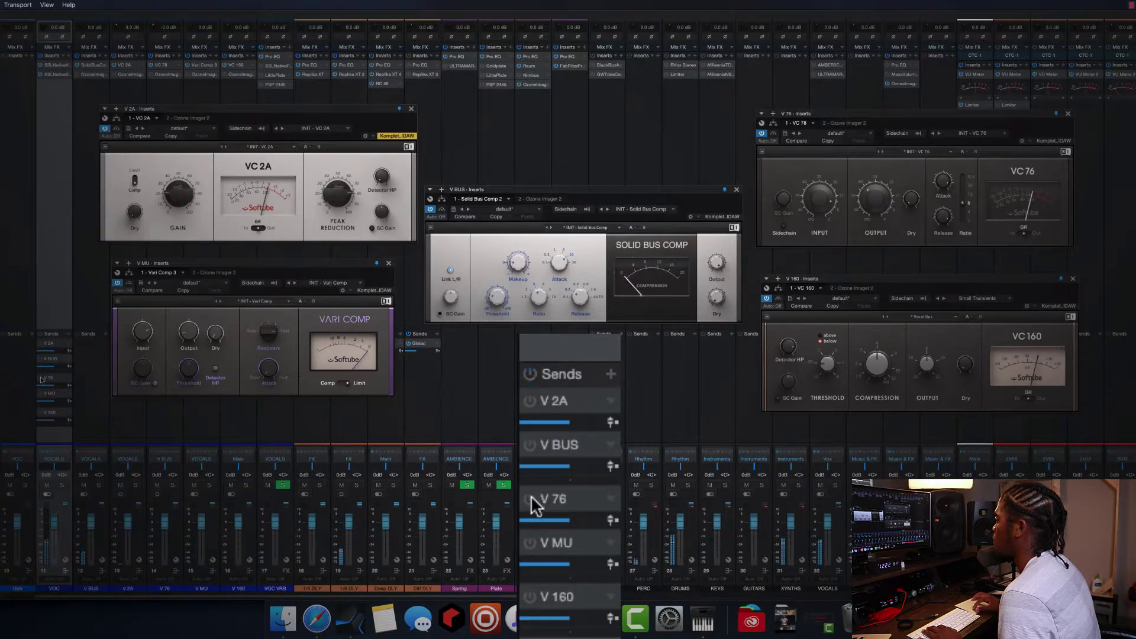
click(40, 378)
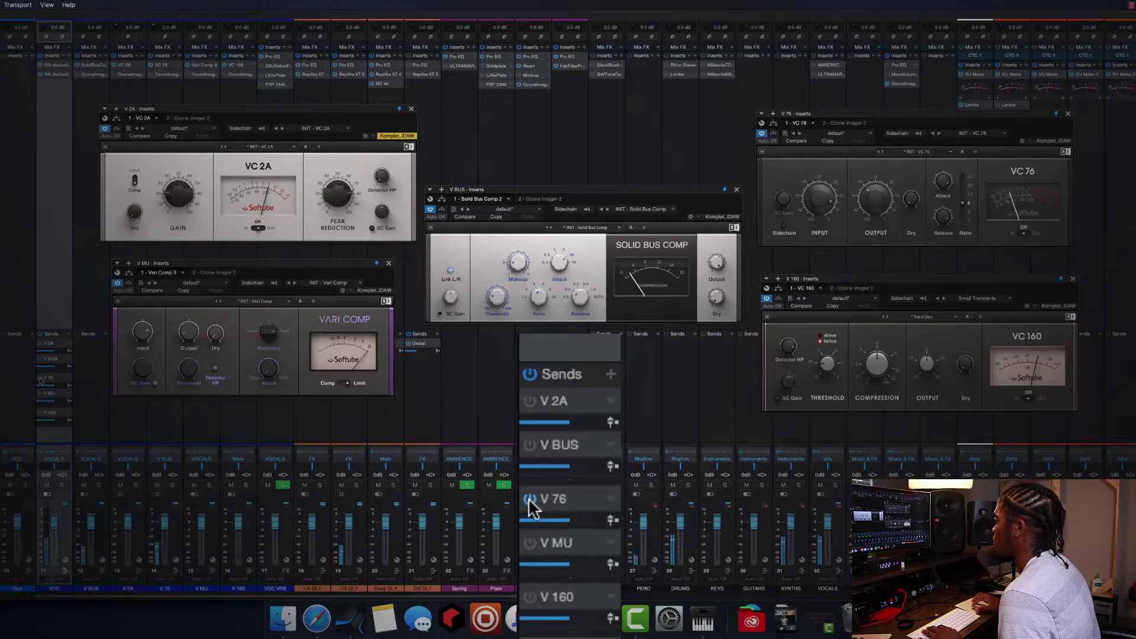
click(39, 379)
click(40, 394)
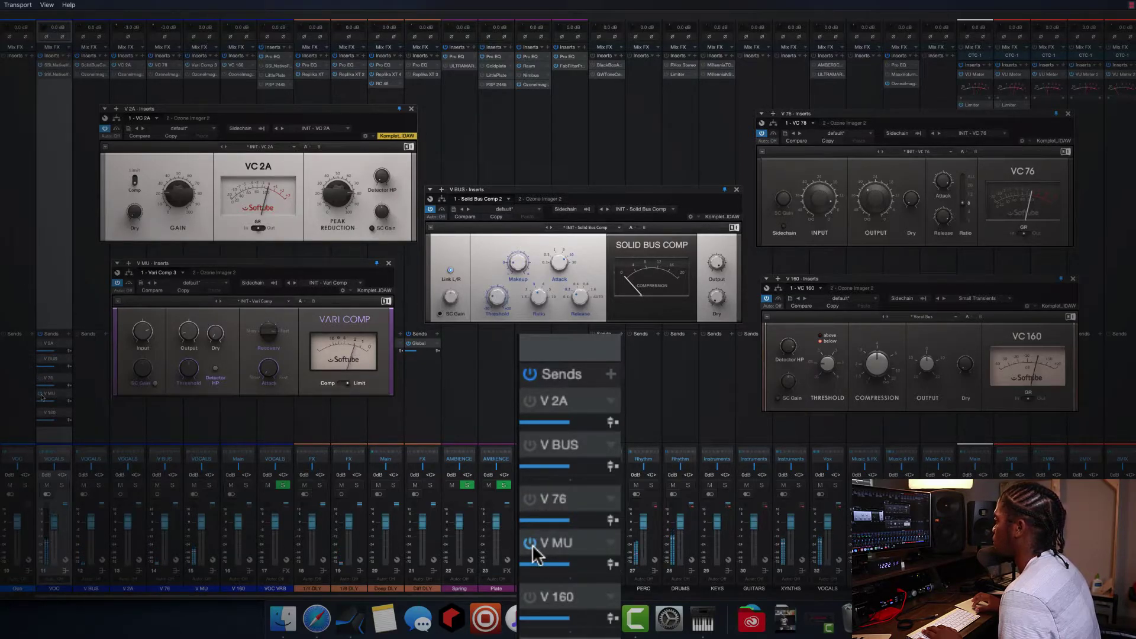
click(40, 394)
click(41, 413)
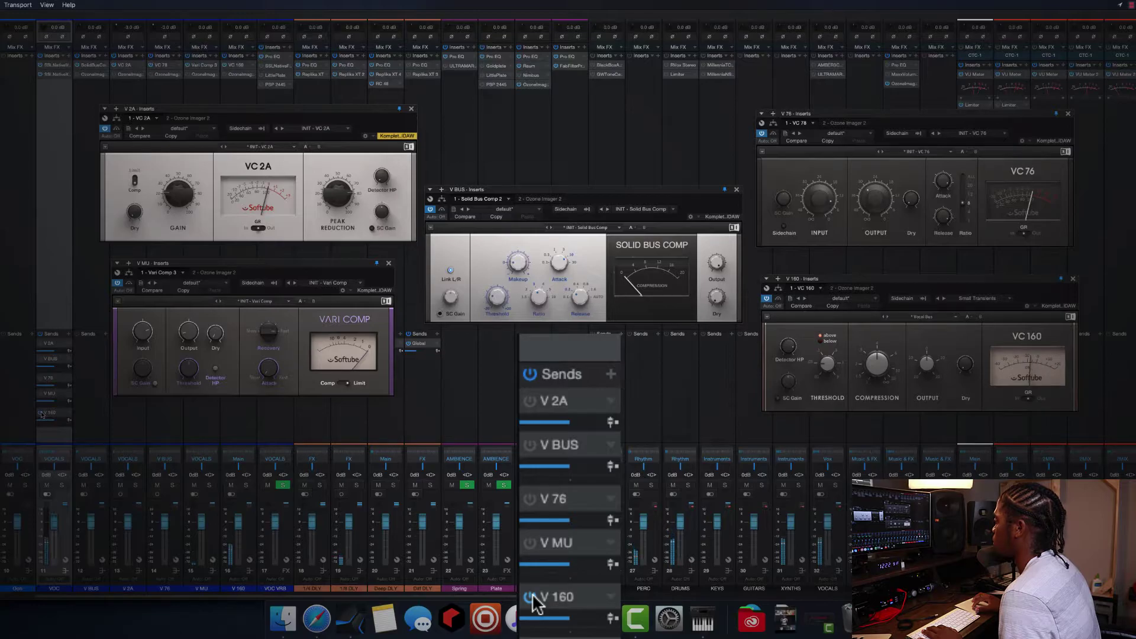
- Audition the V 2A, V BUS, V 76, V MU and V 160 sends again, then switch all sends off
click(41, 413)
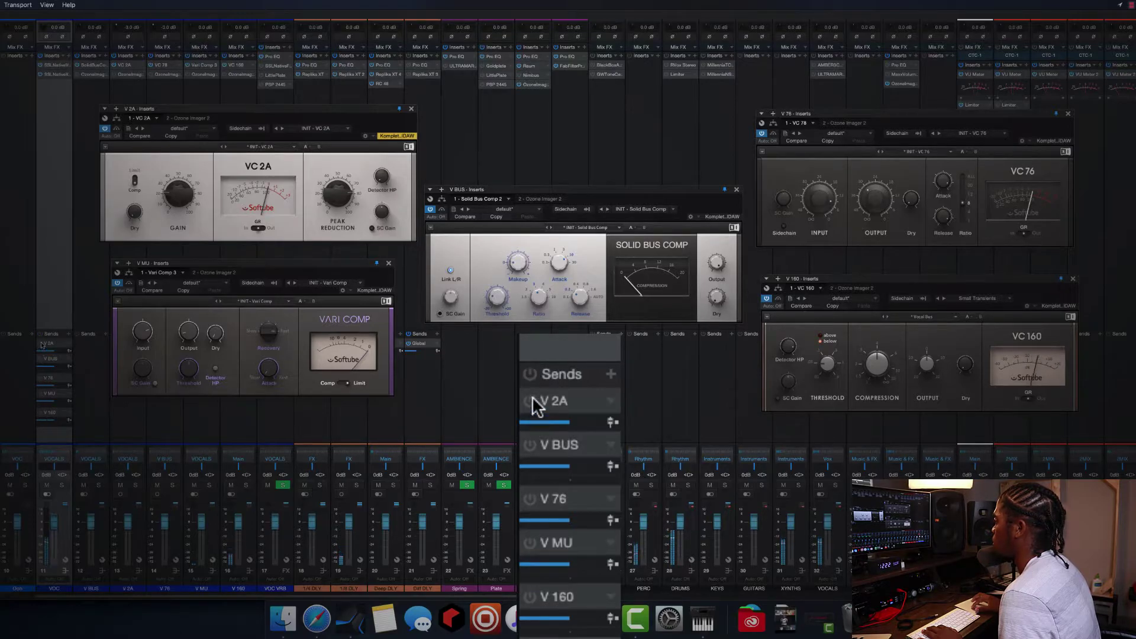
click(41, 345)
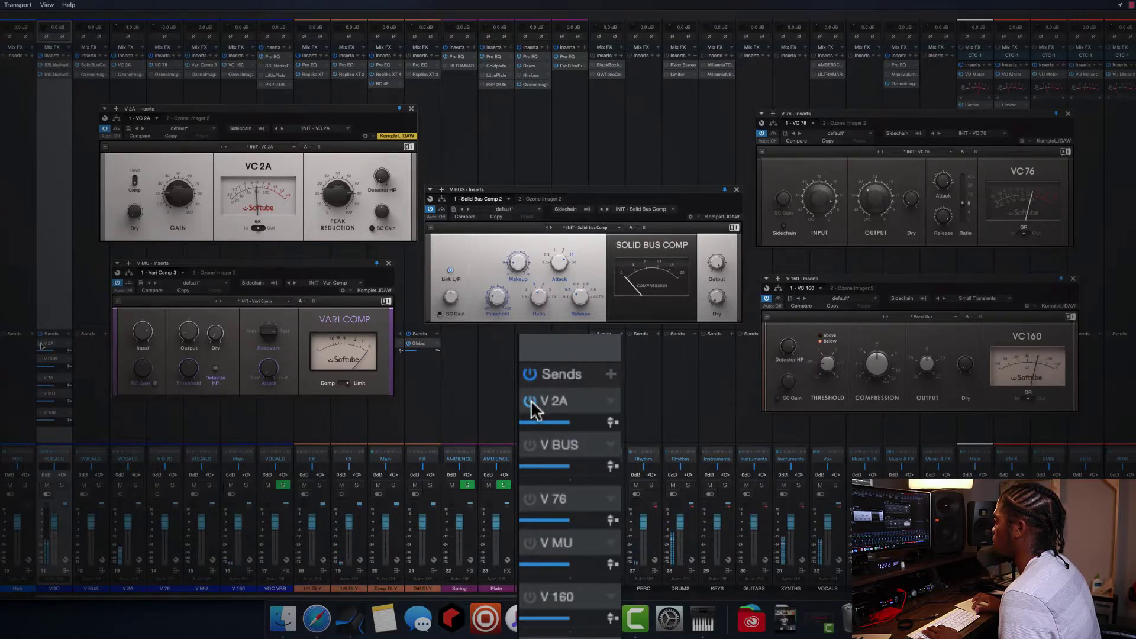
click(41, 345)
click(40, 359)
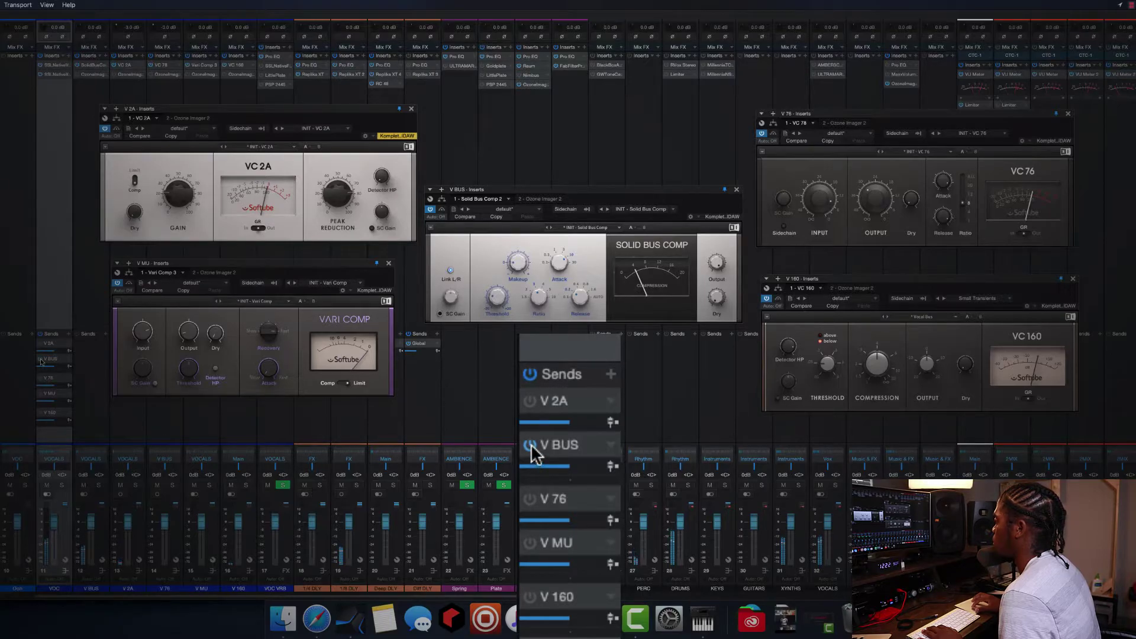
click(41, 359)
click(40, 377)
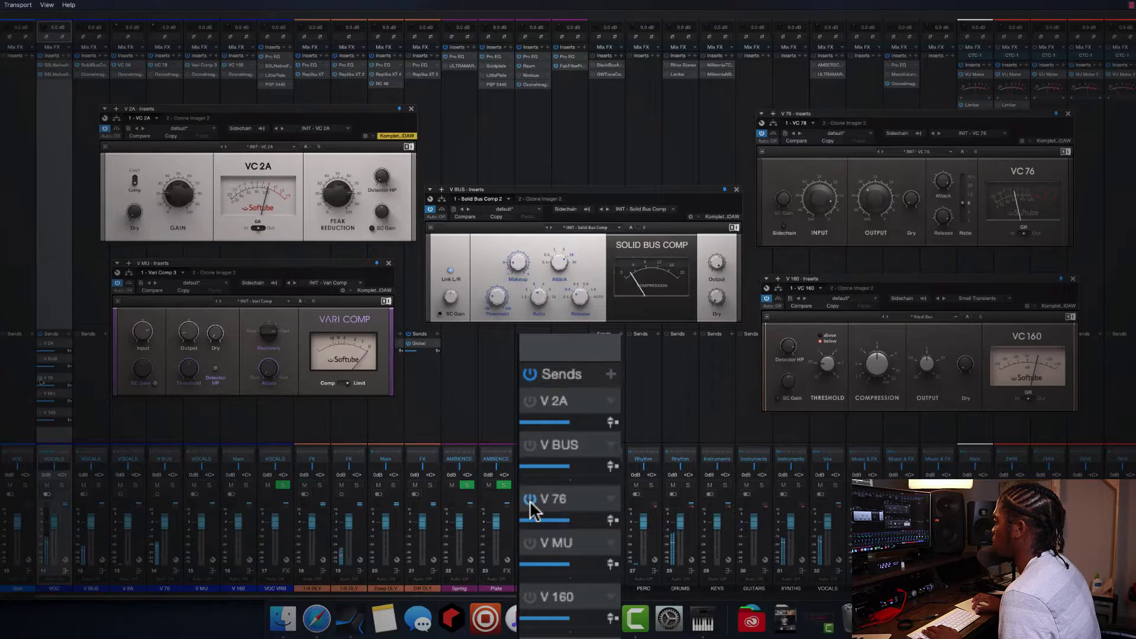
click(40, 378)
click(41, 393)
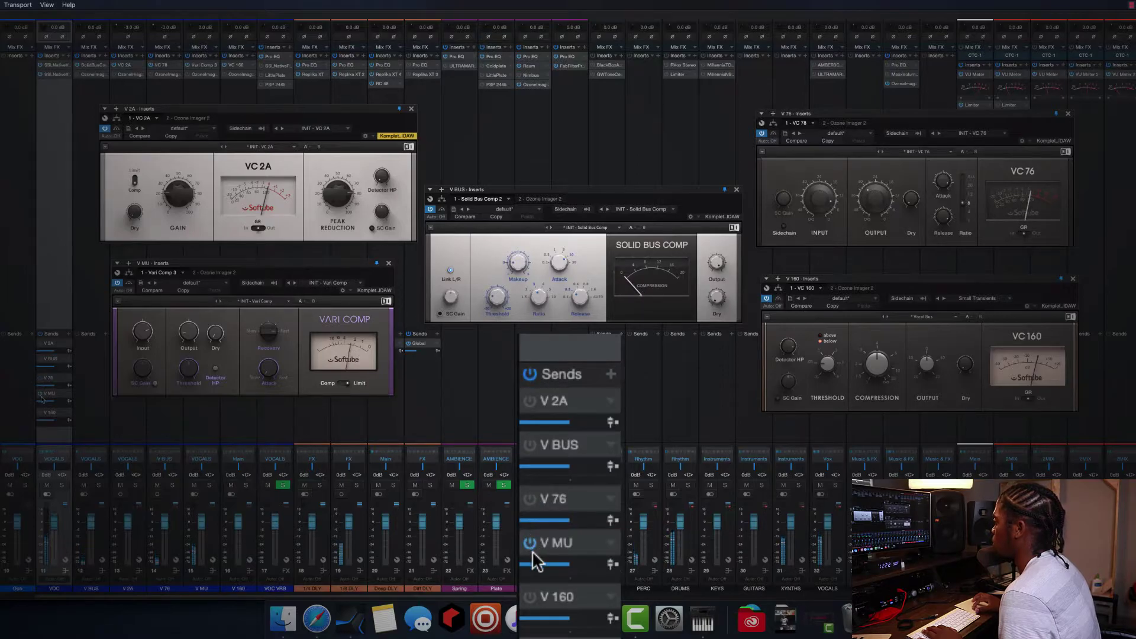
click(41, 393)
click(41, 412)
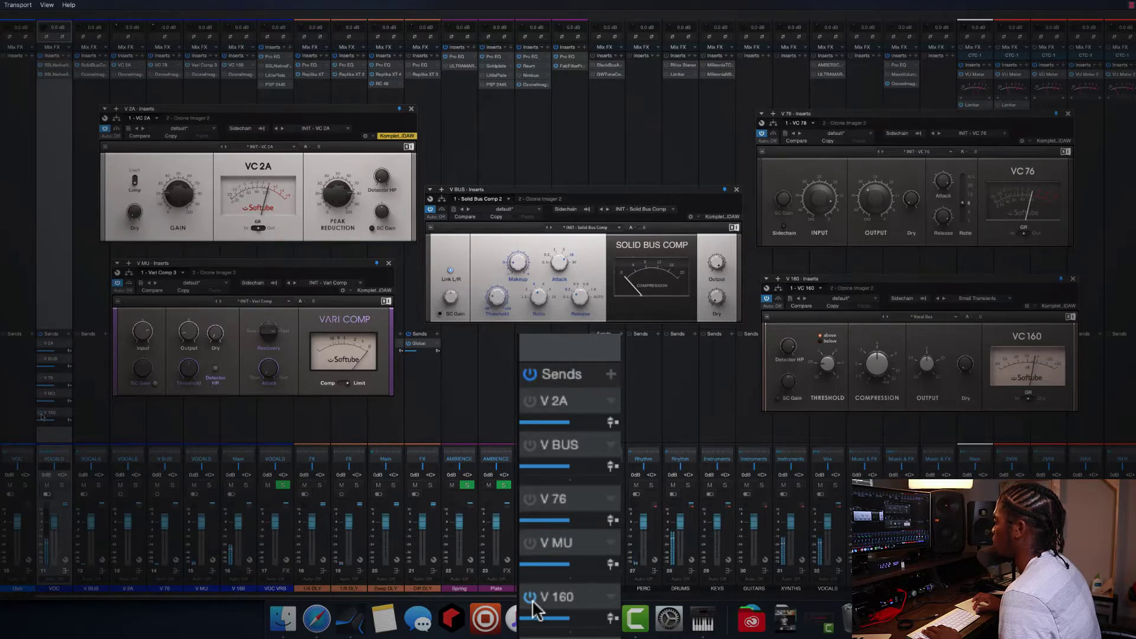
click(42, 414)
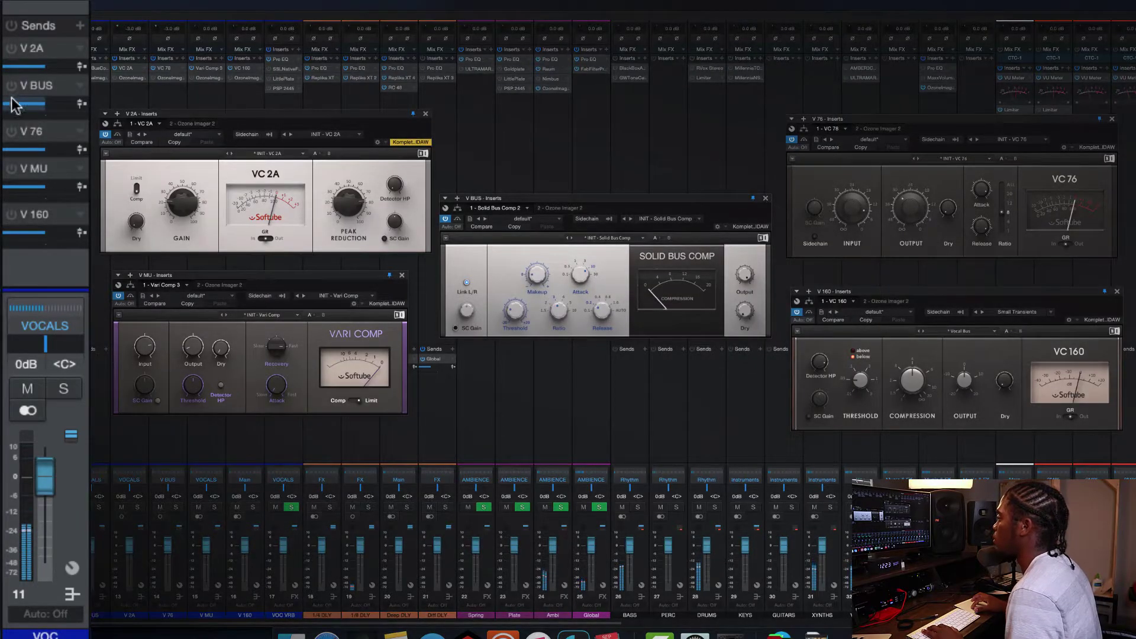
- Re-enable V BUS, V 160 and V 76 sends with trimmed levels; raise VC 76 output, set VC 160 output to -3.0 dB
click(11, 85)
click(11, 214)
drag(37, 232, 33, 232)
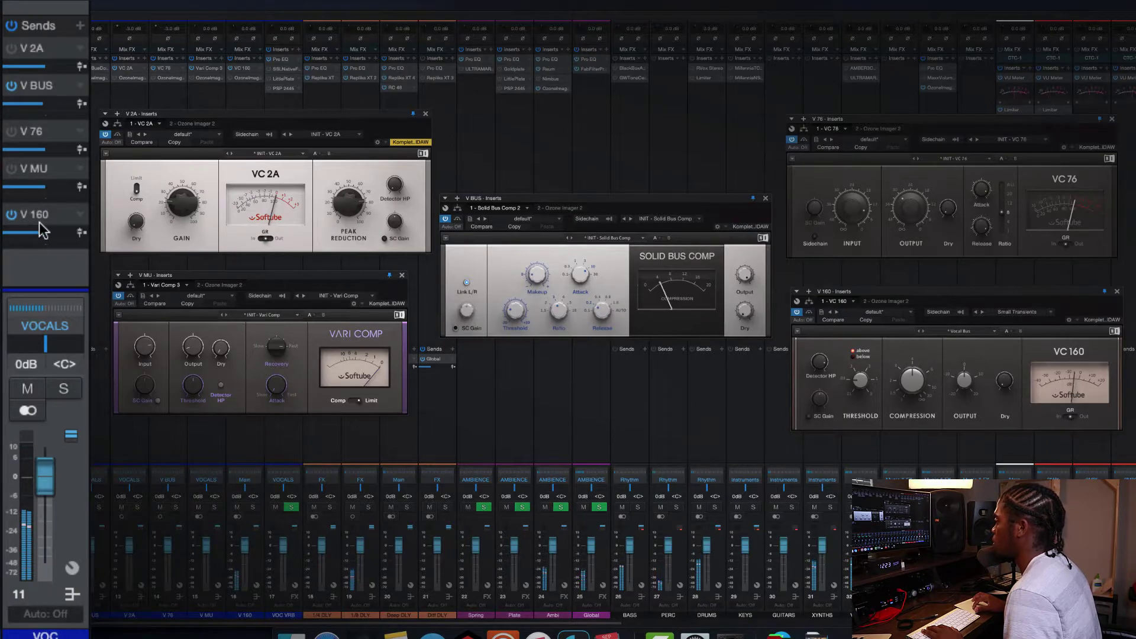
click(11, 132)
mouse_move(49, 153)
mouse_down()
mouse_move(23, 157)
mouse_move(40, 152)
mouse_up()
click(54, 150)
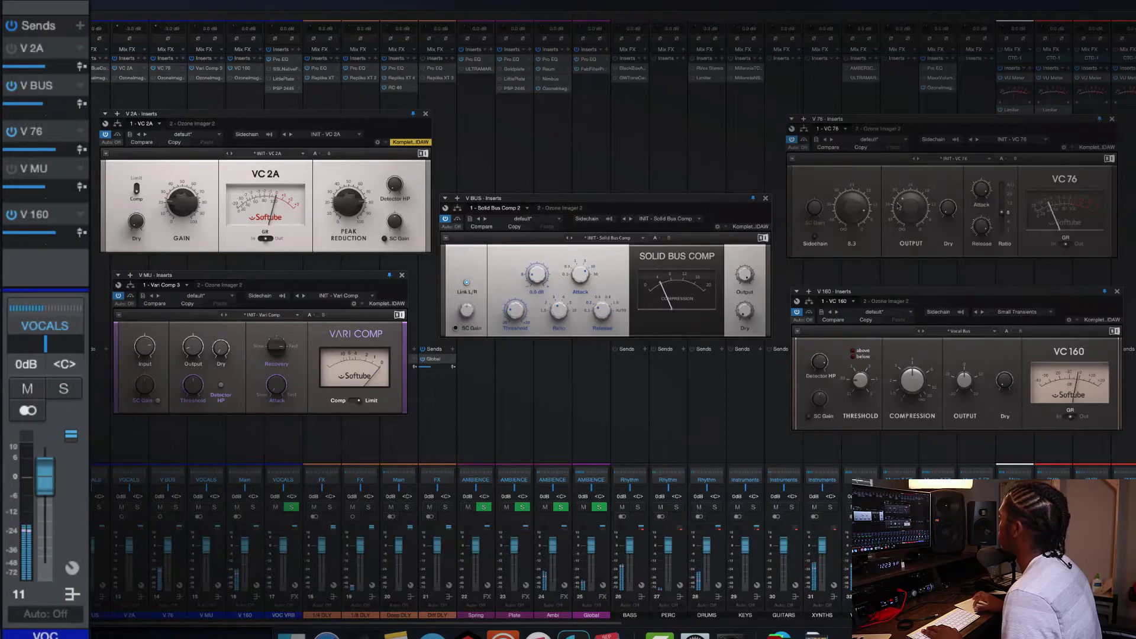
drag(914, 203, 915, 196)
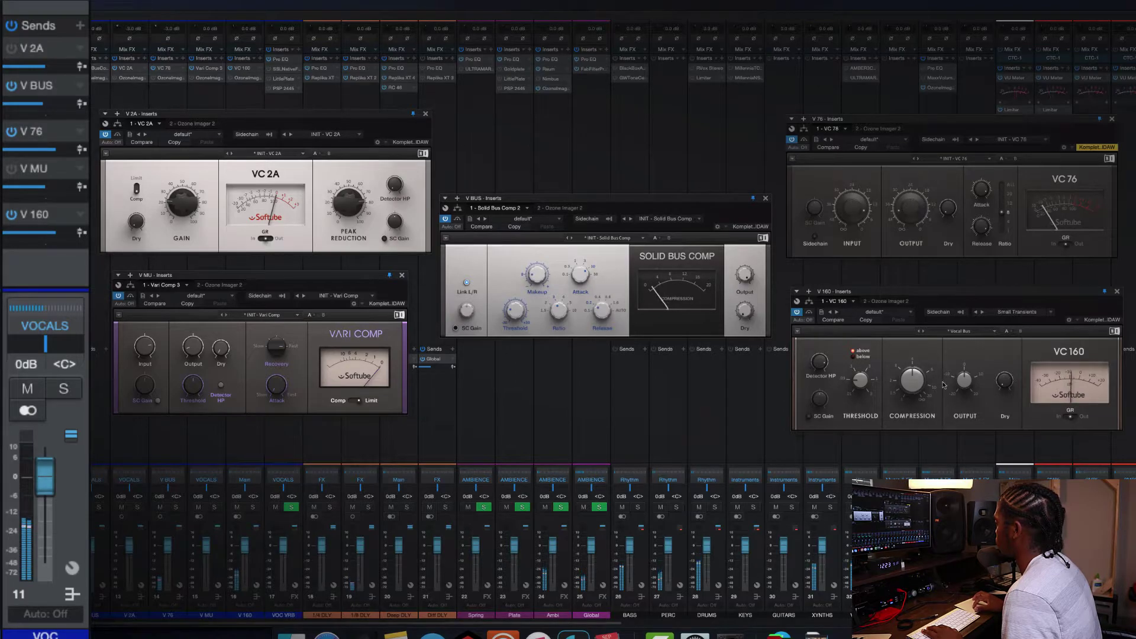
drag(955, 382, 955, 385)
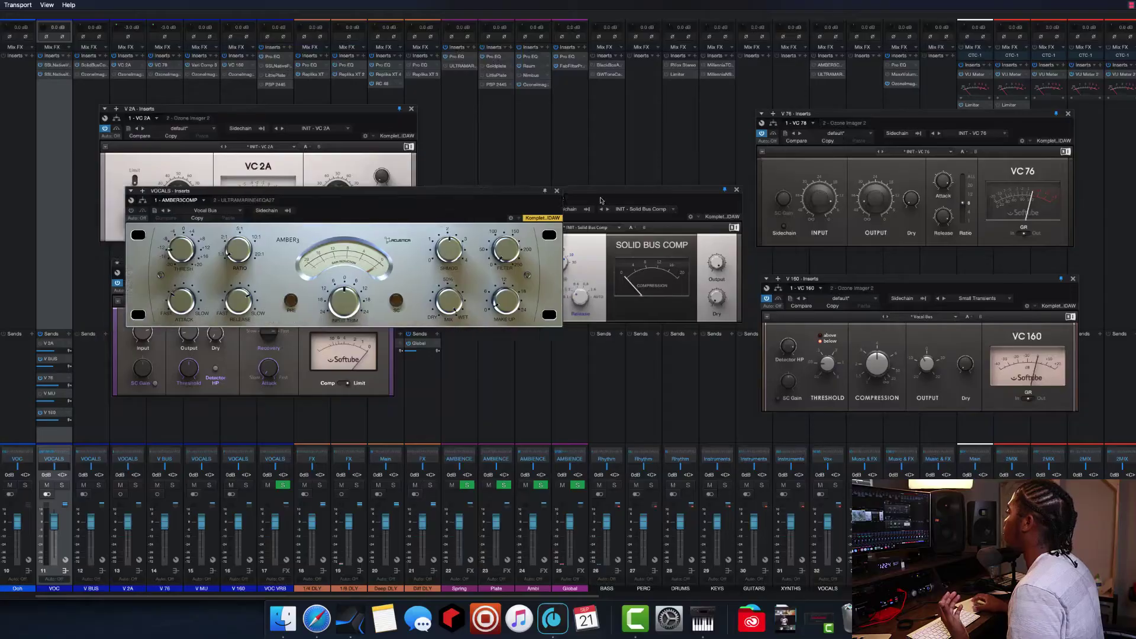
- Bring the Amber3 window forward on the right and compare it against the Vocal Bus preset
drag(479, 185, 697, 186)
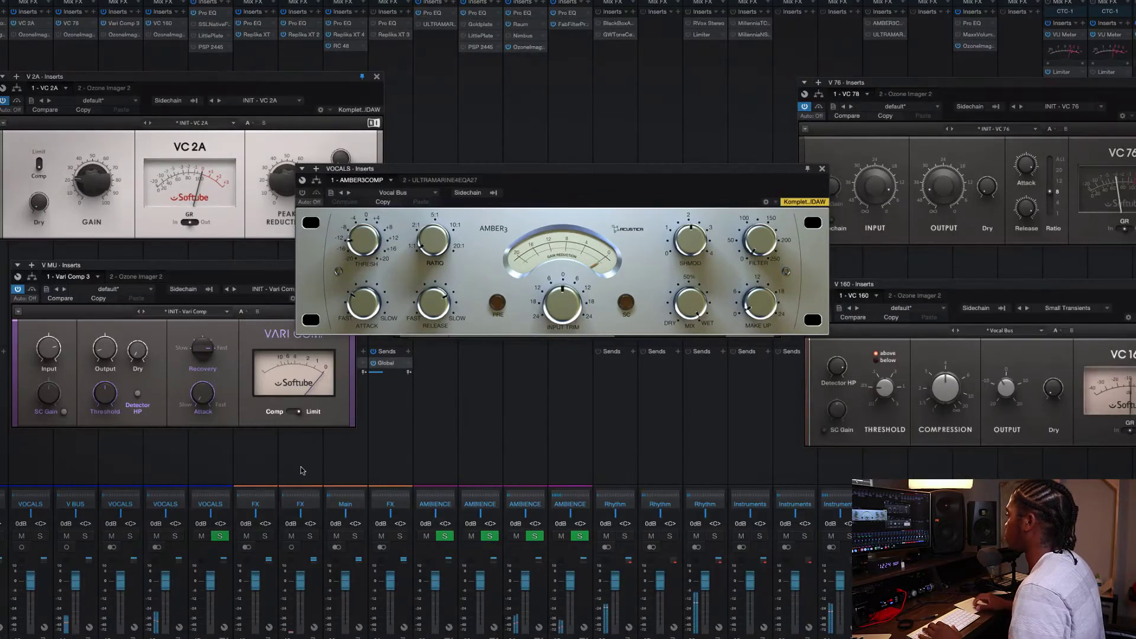
click(563, 260)
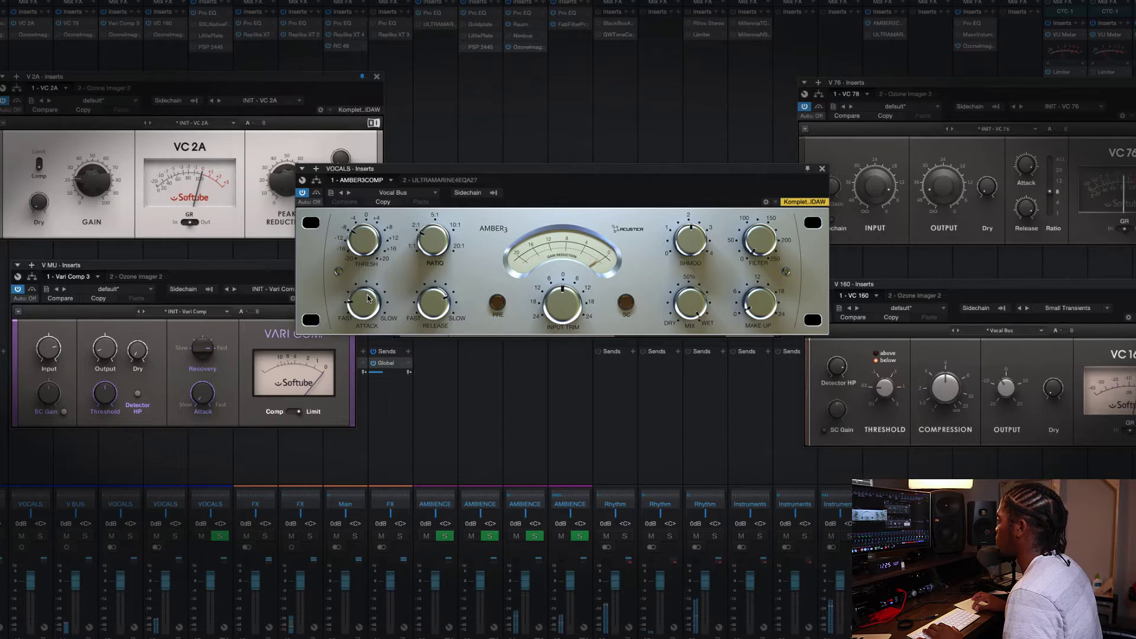
click(316, 194)
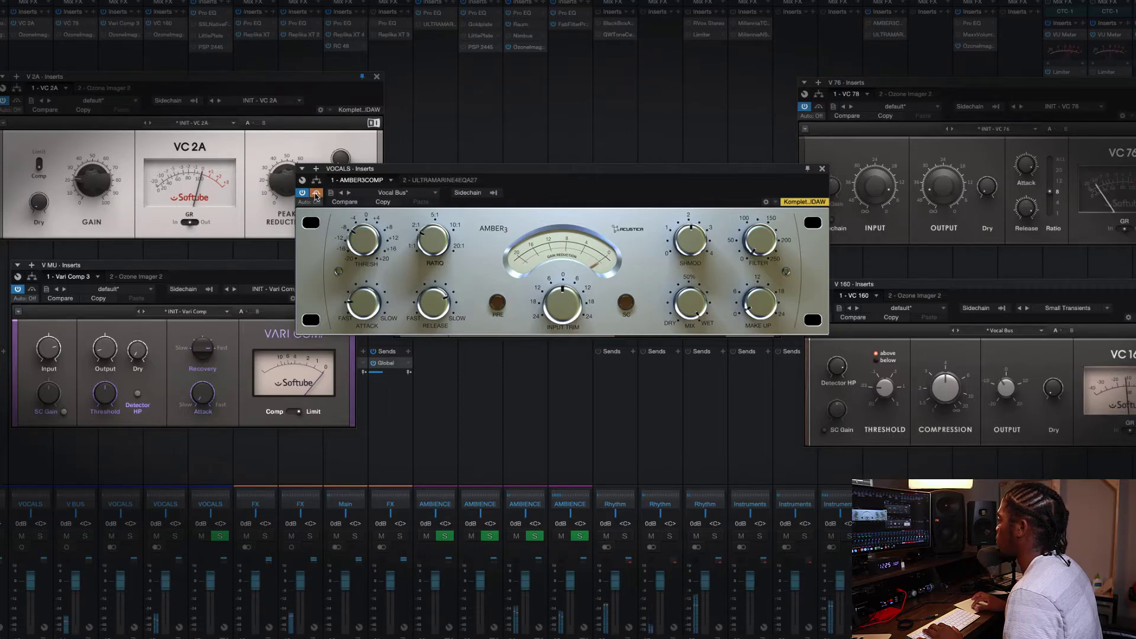